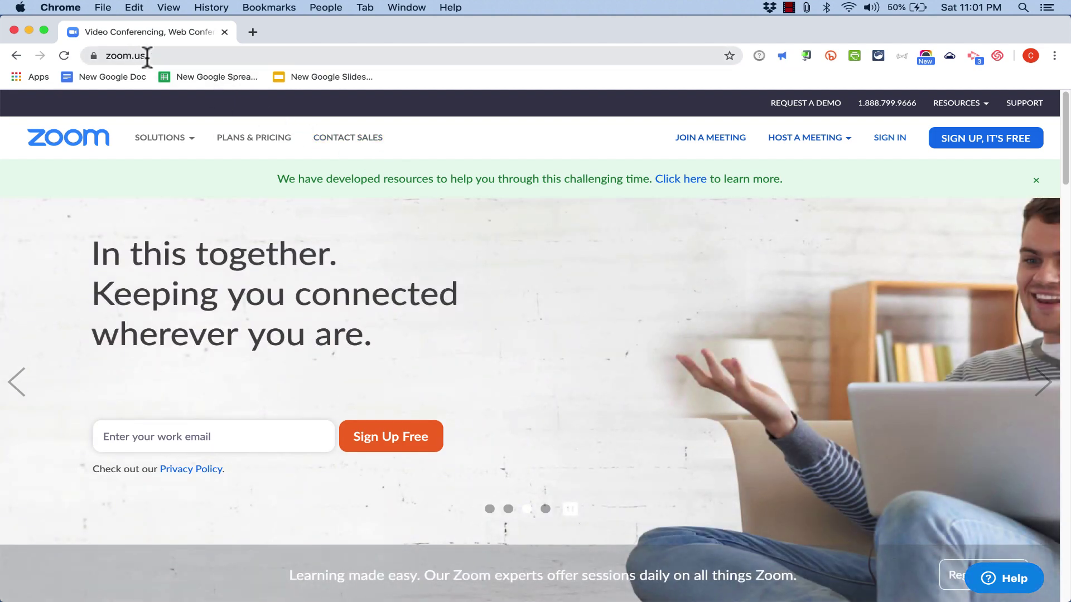
# Open Plans & Pricing and compare the Basic, Pro, Business and Enterprise plan columns
pyautogui.moveTo(162, 139)
pyautogui.click(256, 140)
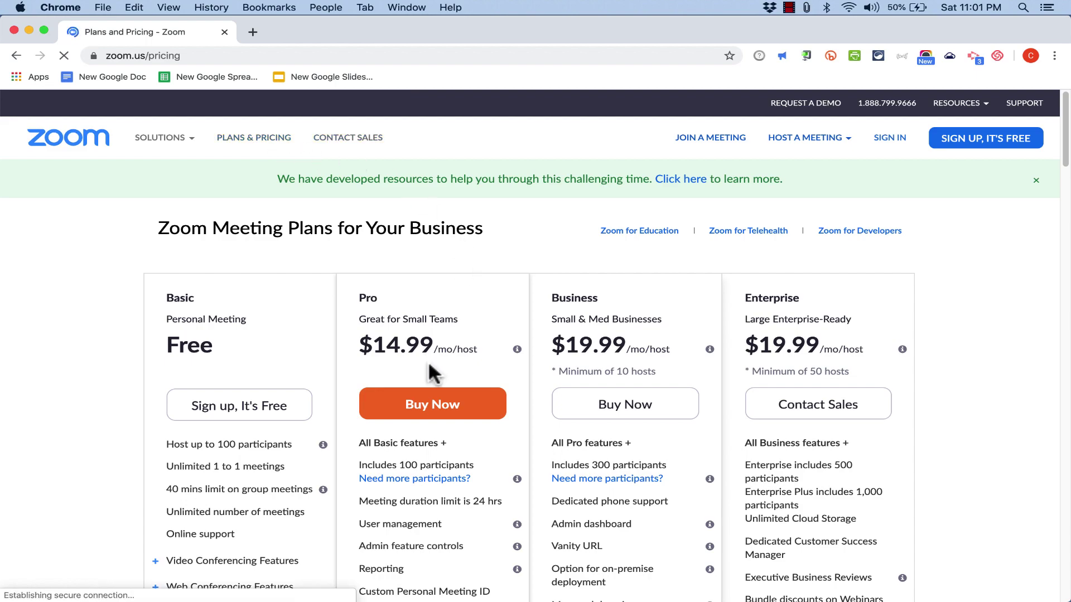
pyautogui.scroll(-2, 427, 363)
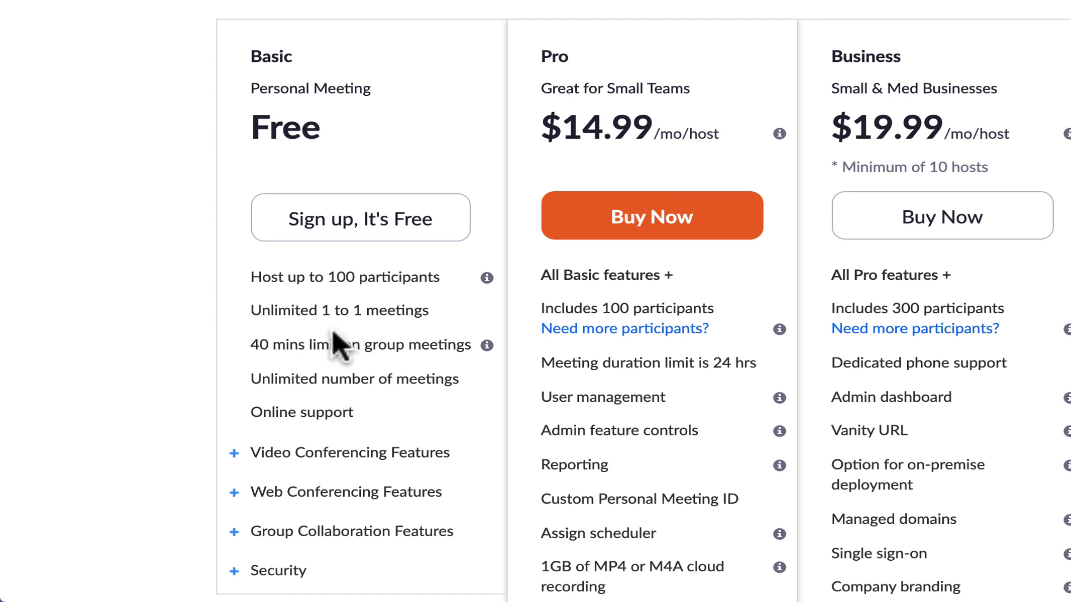
pyautogui.moveTo(263, 309); pyautogui.dragTo(406, 308)
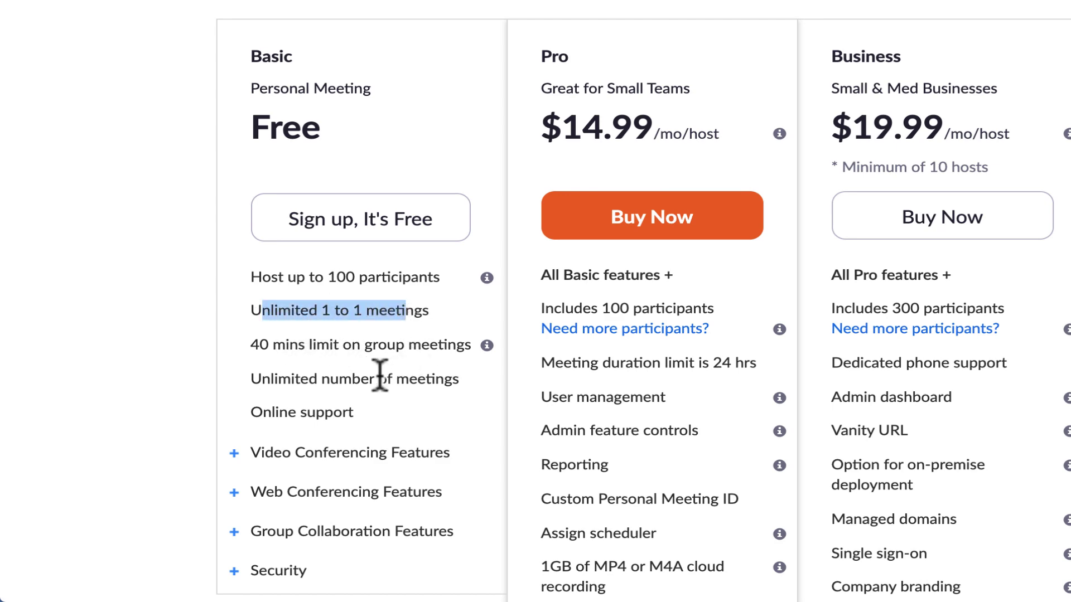
pyautogui.scroll(-1, 377, 357)
pyautogui.scroll(-5, 377, 380)
pyautogui.scroll(8, 377, 384)
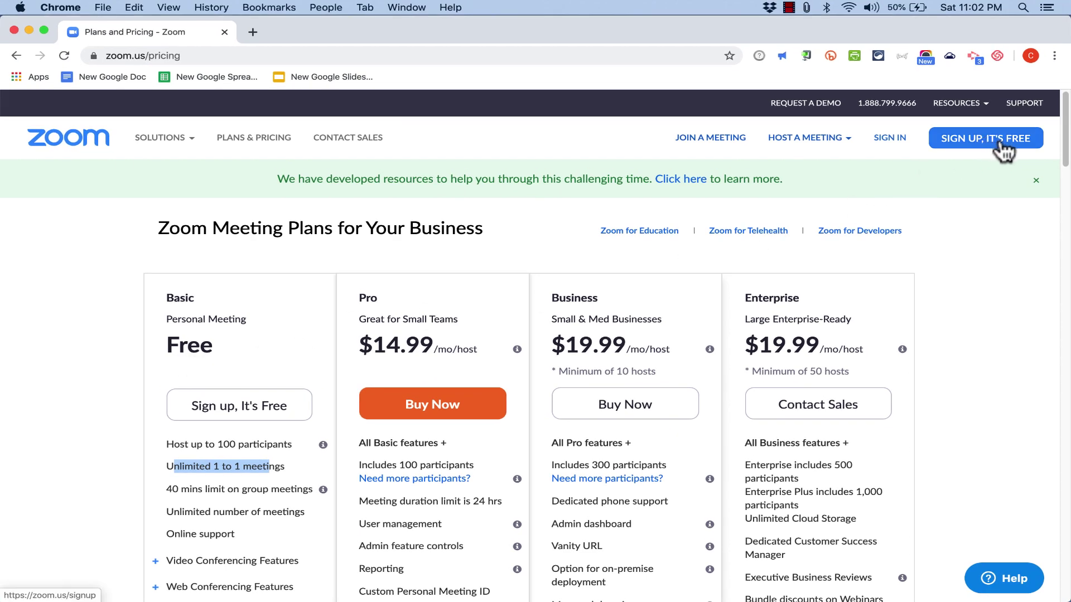
# Go through the sign-up page and Profile to the My Meetings list, which shows no upcoming meetings
pyautogui.click(999, 146)
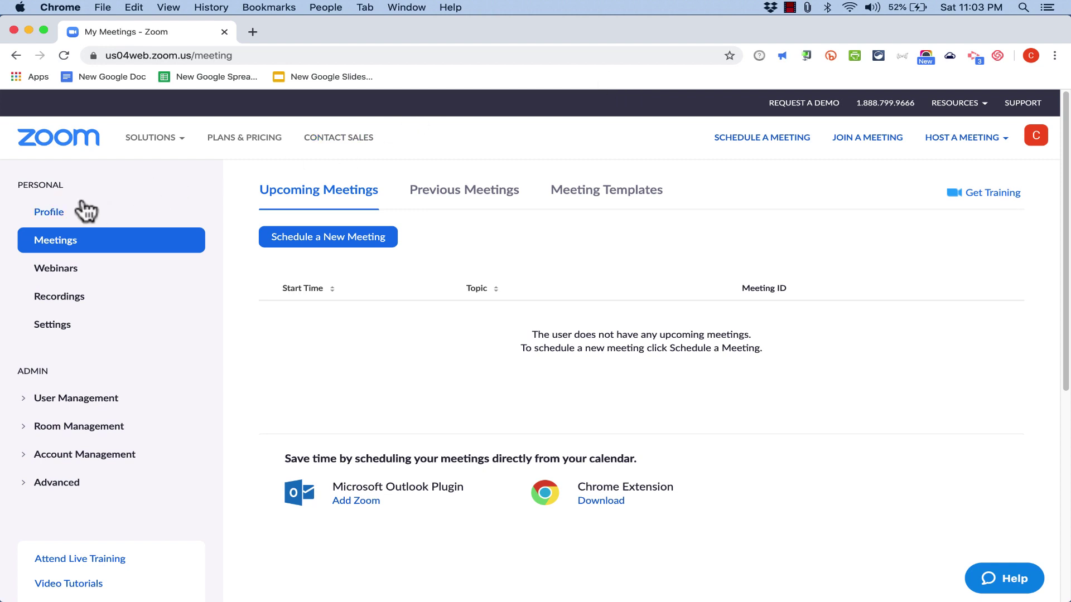
pyautogui.click(54, 214)
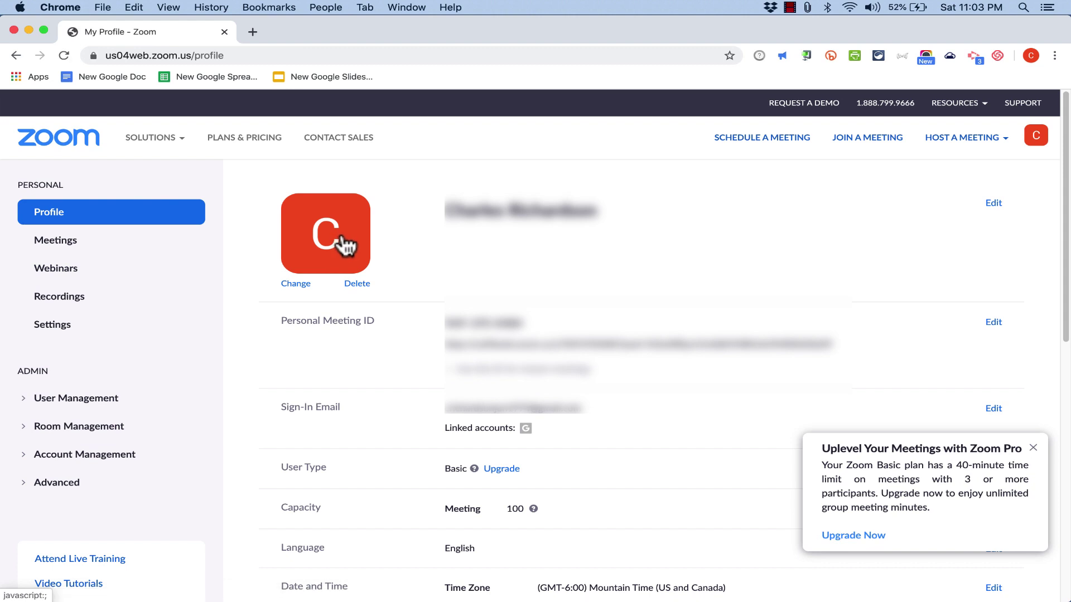
pyautogui.scroll(-3, 567, 446)
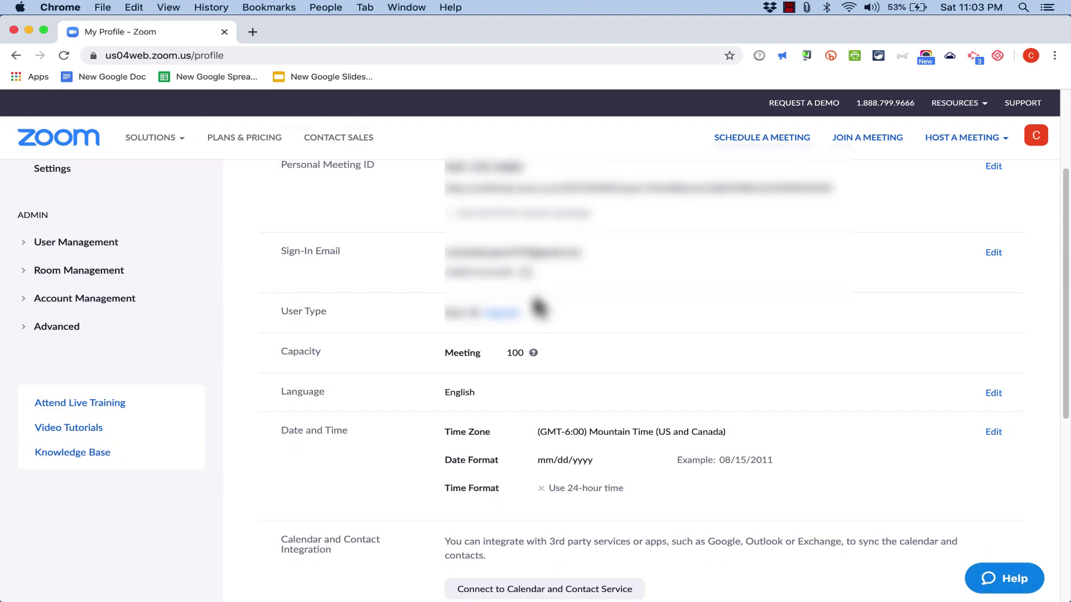
pyautogui.scroll(-2, 523, 357)
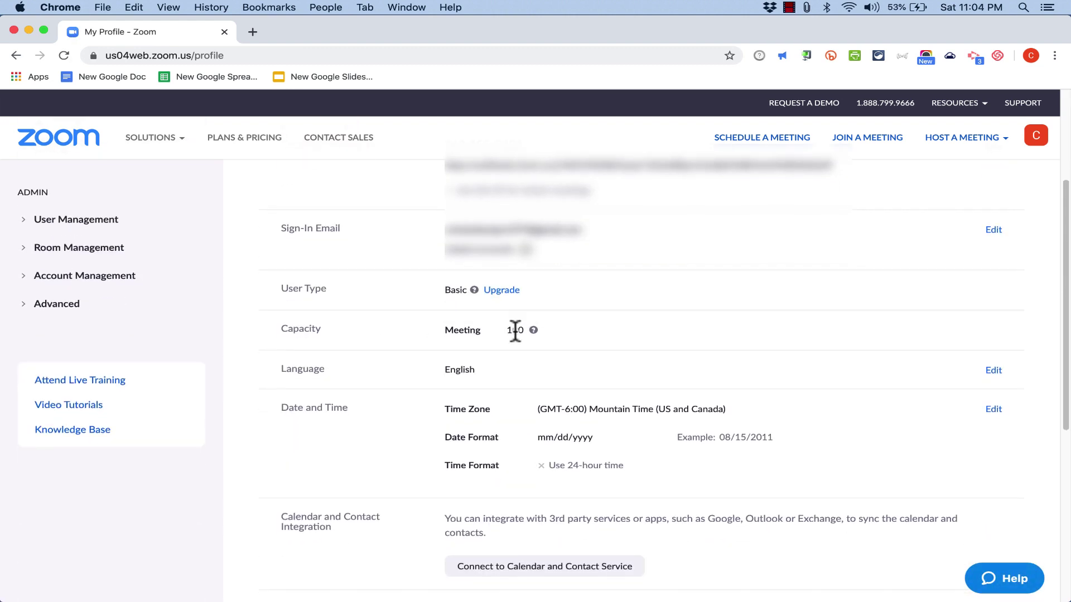
pyautogui.scroll(-1, 608, 440)
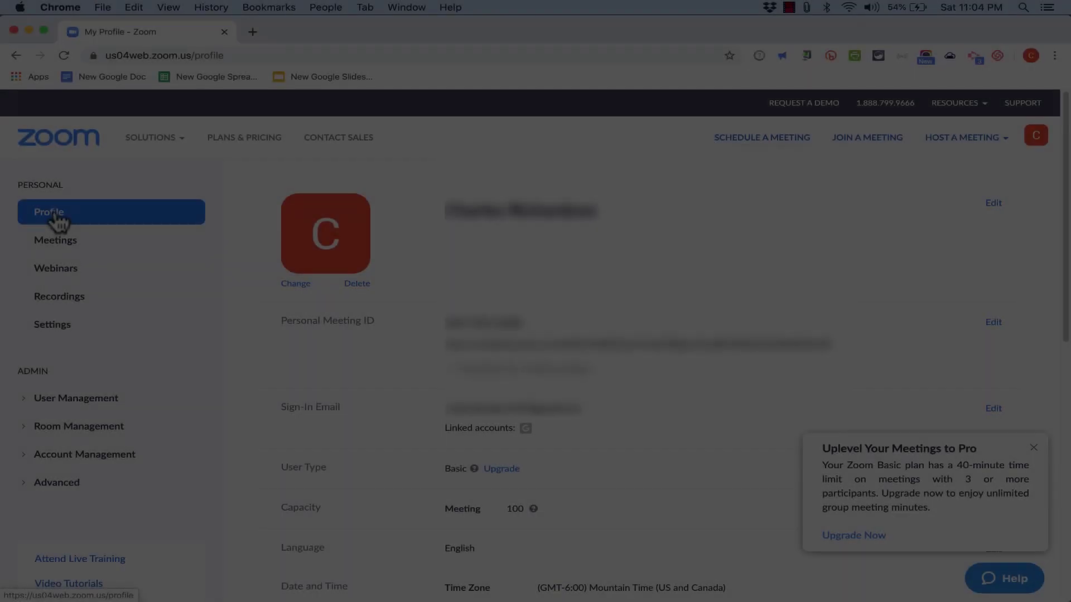
pyautogui.click(56, 243)
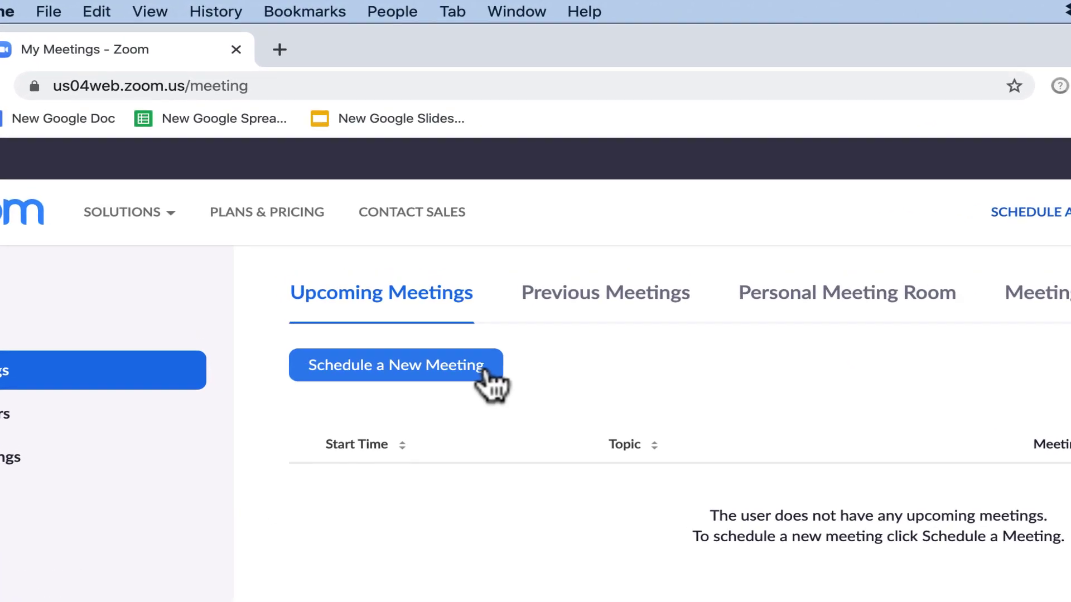
# Start a new meeting titled 'Board Meeting' with a description about a hostile takeover of competitors
pyautogui.click(491, 385)
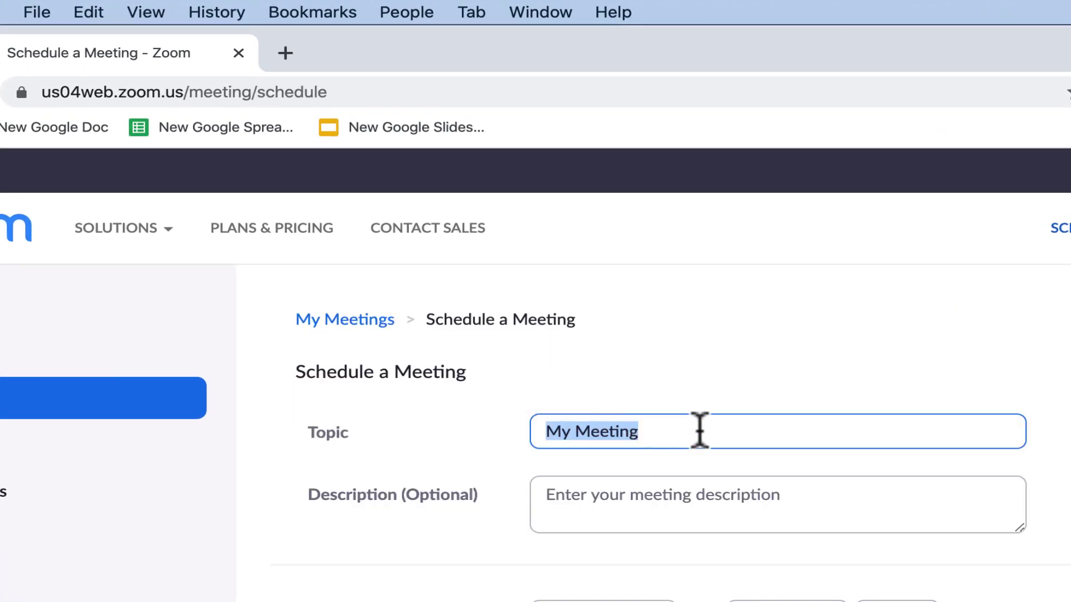
pyautogui.click(706, 430)
pyautogui.press('super+a')
pyautogui.write('B')
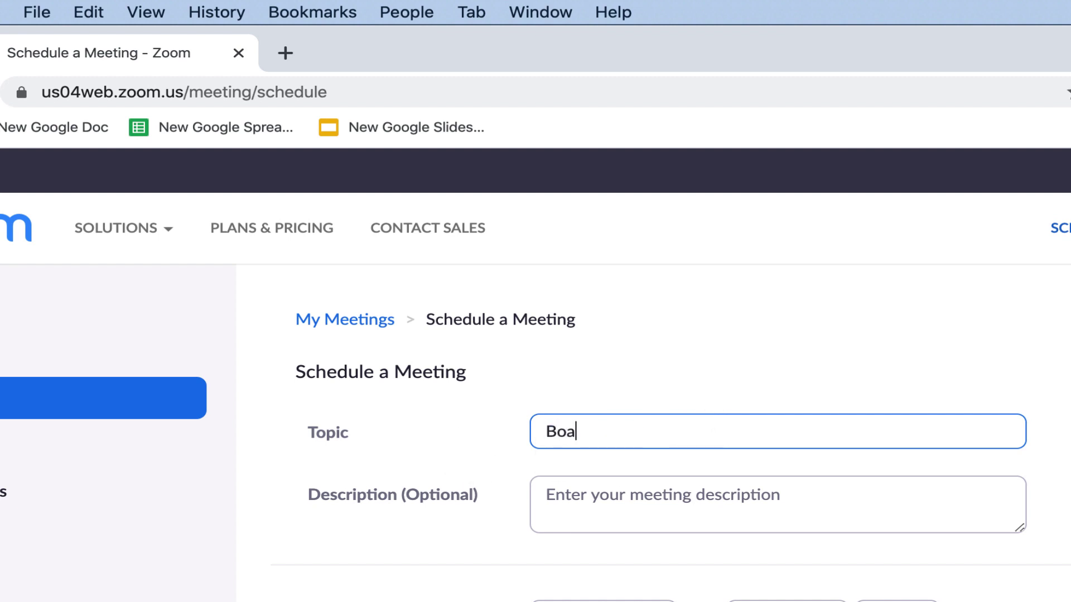
pyautogui.write('oard Meeting')
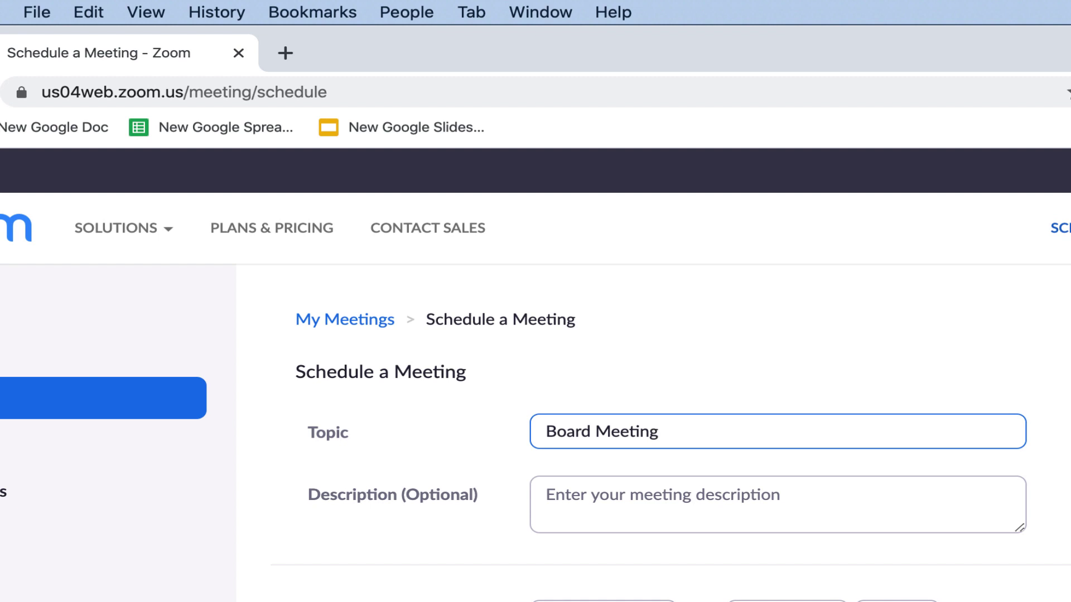
pyautogui.click(673, 495)
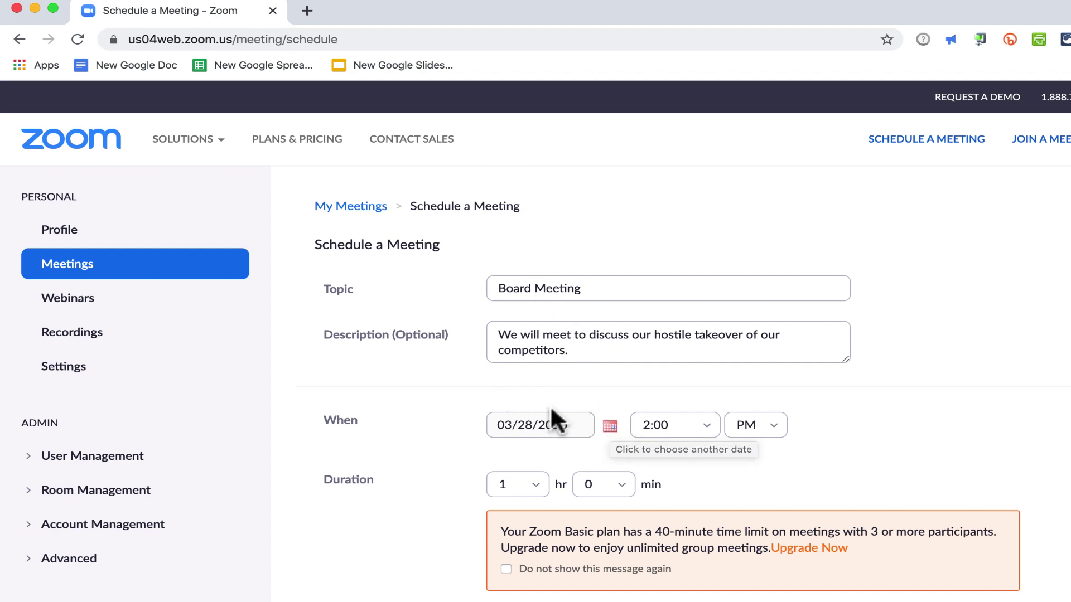
pyautogui.click(562, 428)
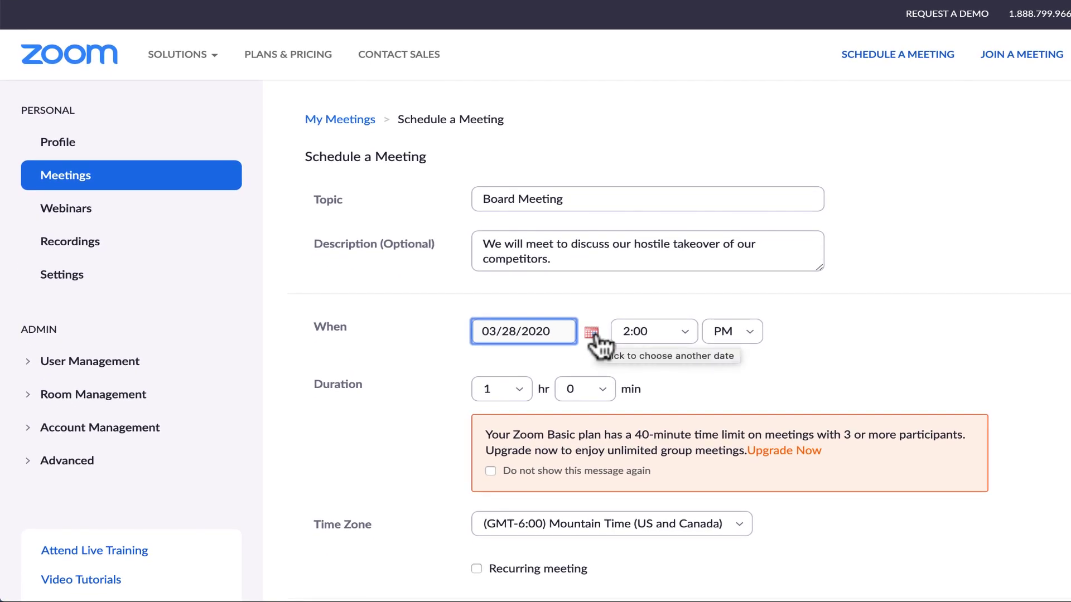
# Schedule the meeting for May 29, 2020 starting at 8:00 PM
pyautogui.click(592, 334)
pyautogui.click(601, 461)
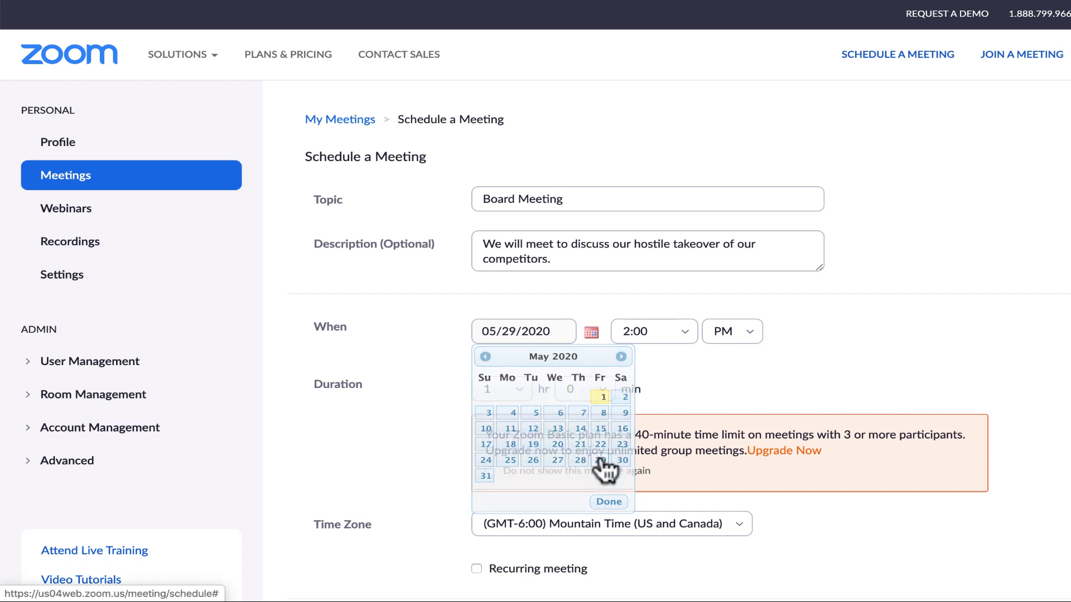
pyautogui.write('11')
pyautogui.click(685, 334)
pyautogui.press('Down')
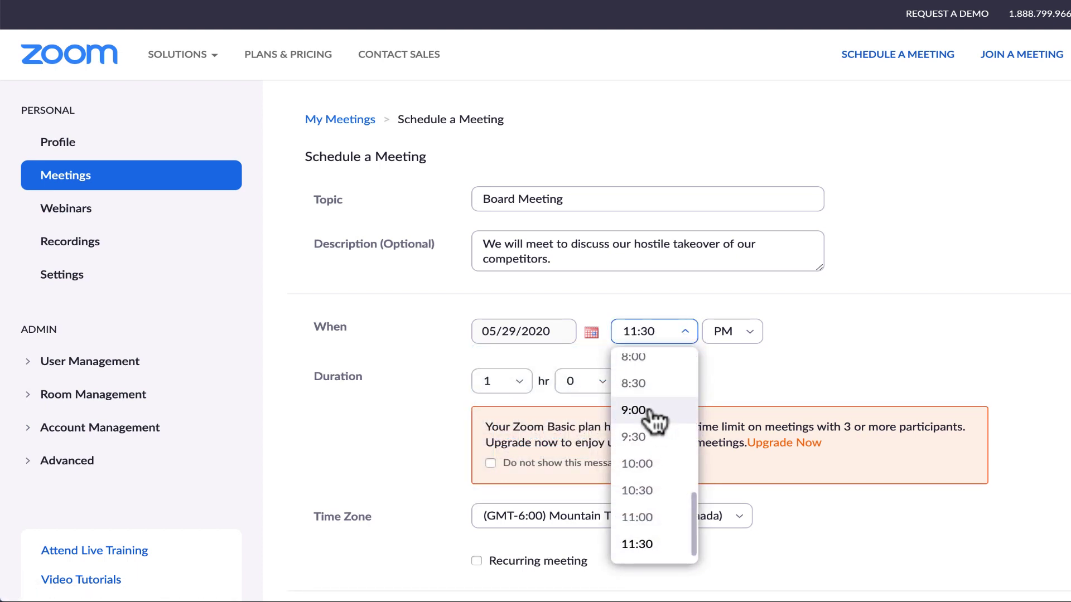
pyautogui.click(646, 360)
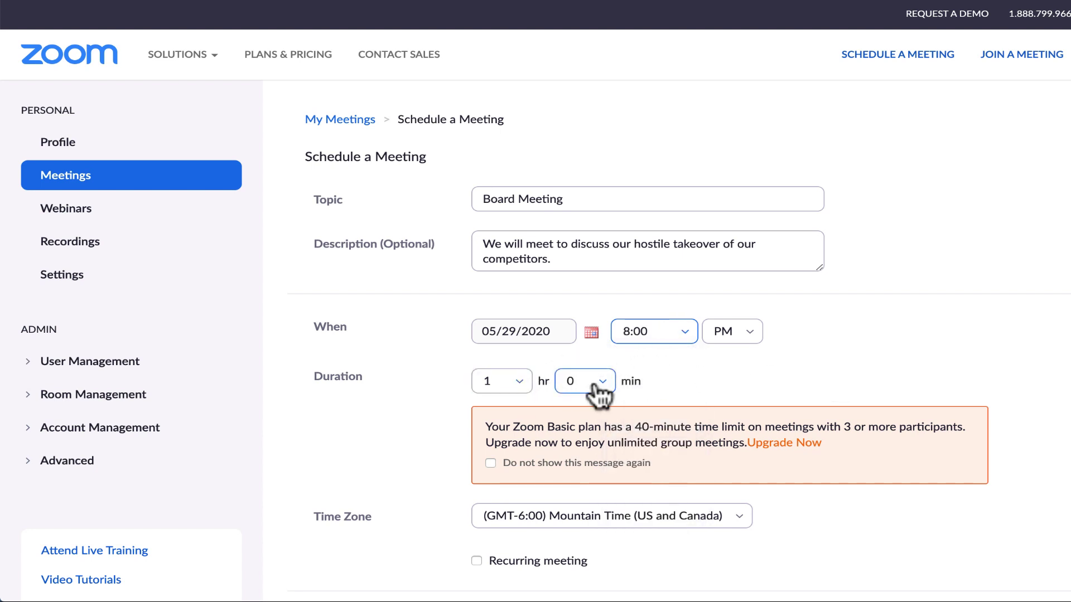
# Set the meeting duration to 0 hr 45 min
pyautogui.click(513, 384)
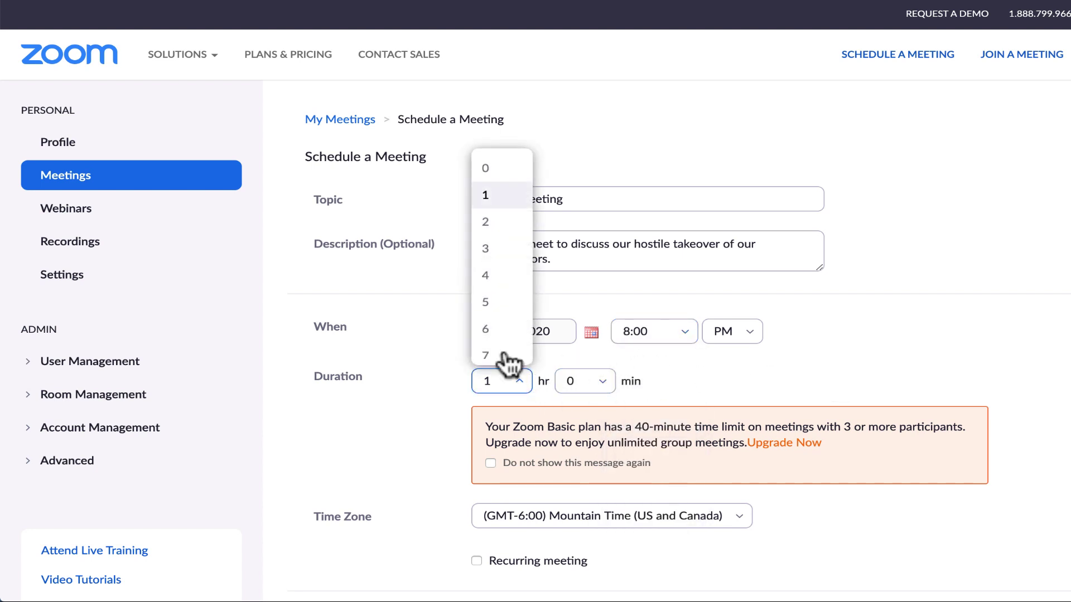
pyautogui.click(485, 169)
pyautogui.click(602, 383)
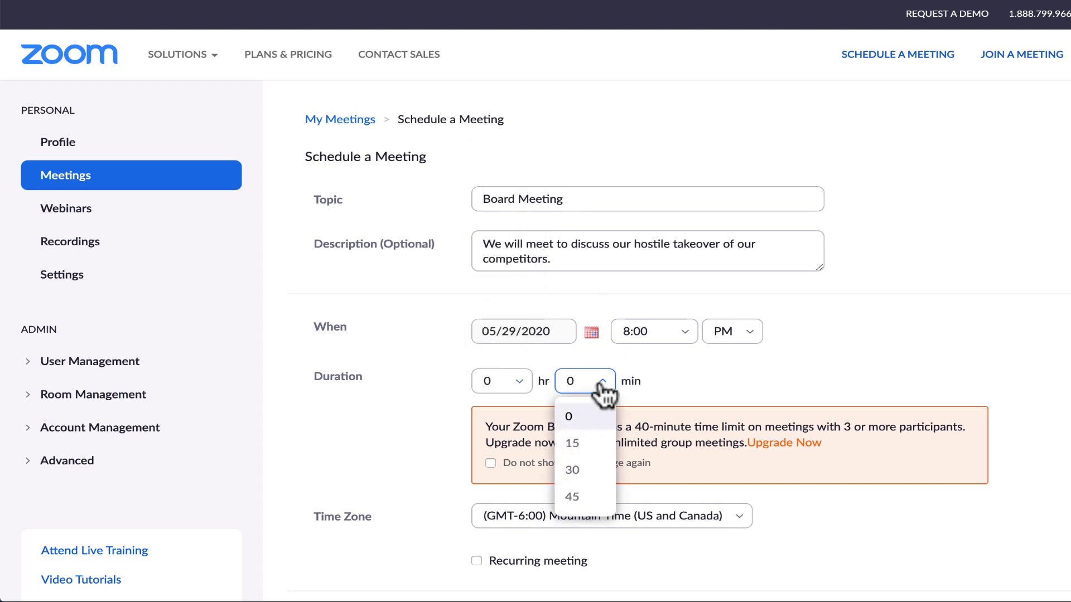
pyautogui.click(574, 495)
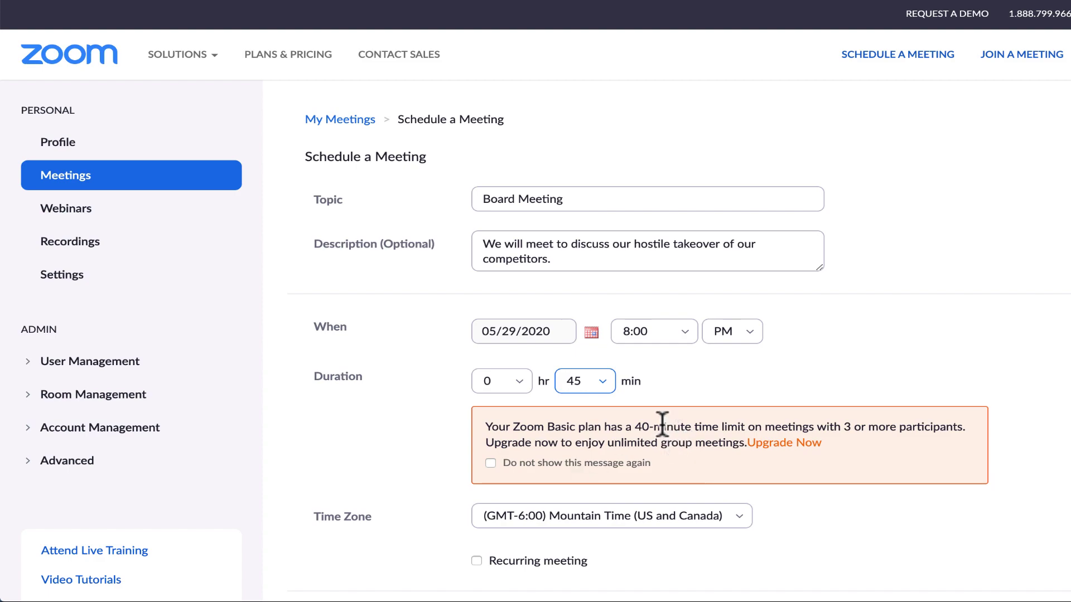
pyautogui.scroll(-5, 1063, 338)
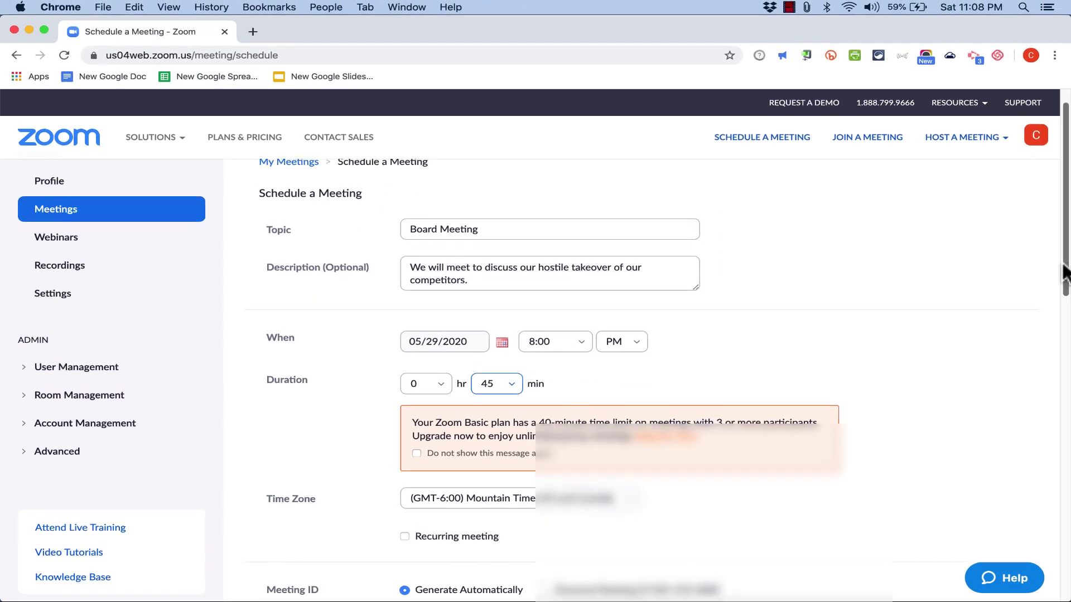
# Remove the meeting password and turn host and participant video on
pyautogui.moveTo(1062, 338); pyautogui.dragTo(1065, 407)
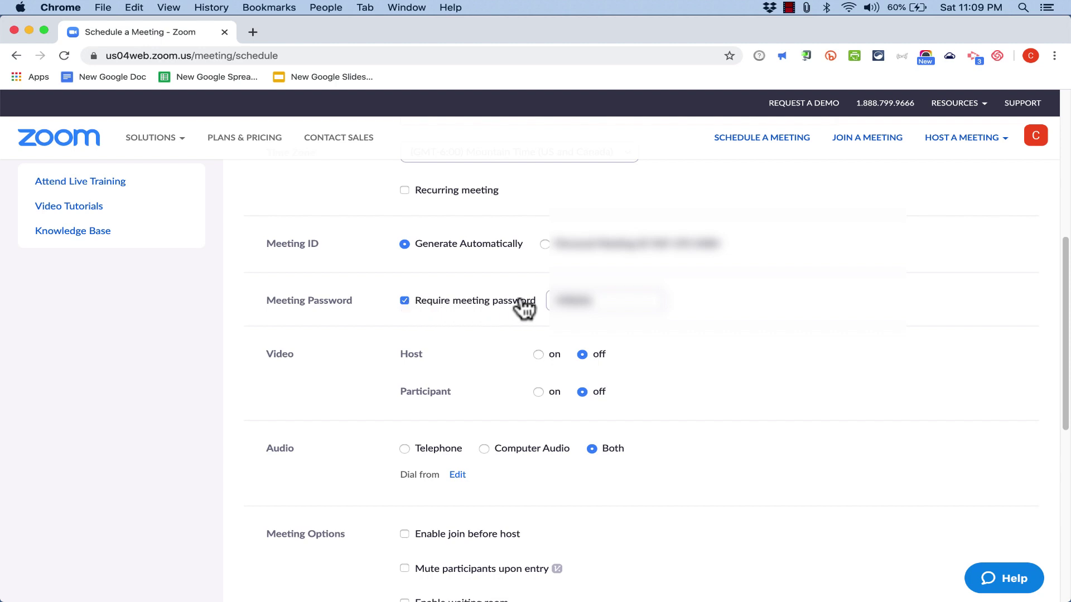
pyautogui.moveTo(596, 301); pyautogui.dragTo(557, 301)
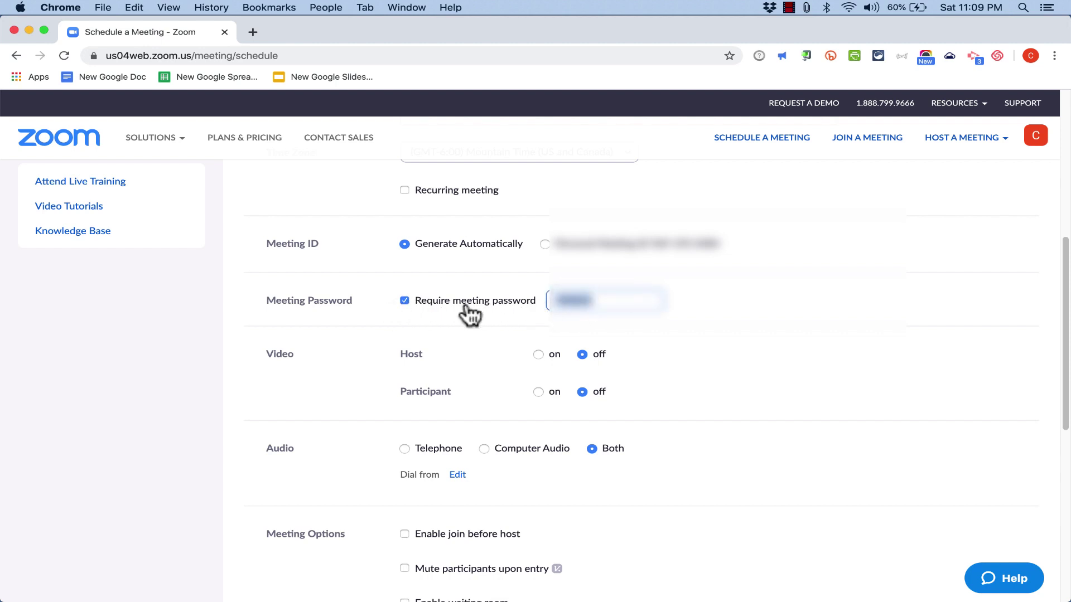
pyautogui.click(404, 301)
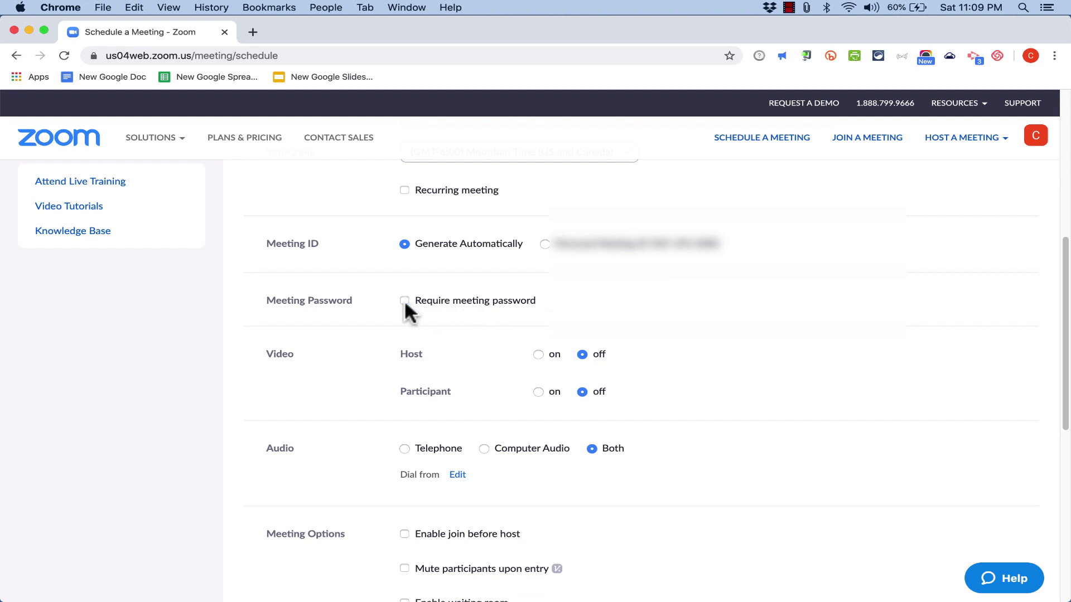
pyautogui.click(538, 354)
pyautogui.click(537, 392)
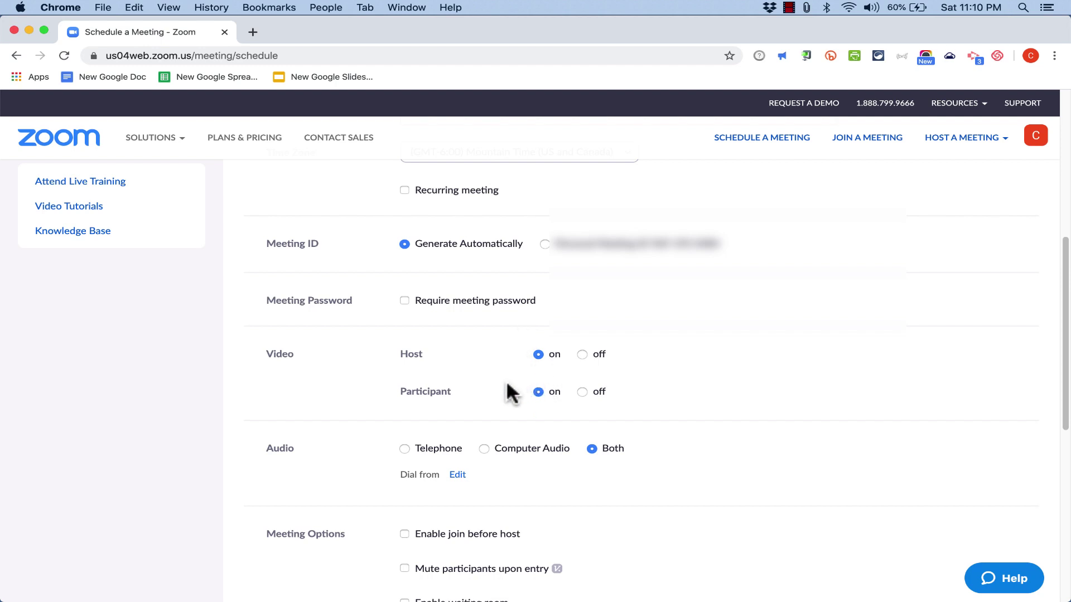
# Set the meeting audio to Both telephone and computer audio
pyautogui.scroll(-3, 470, 381)
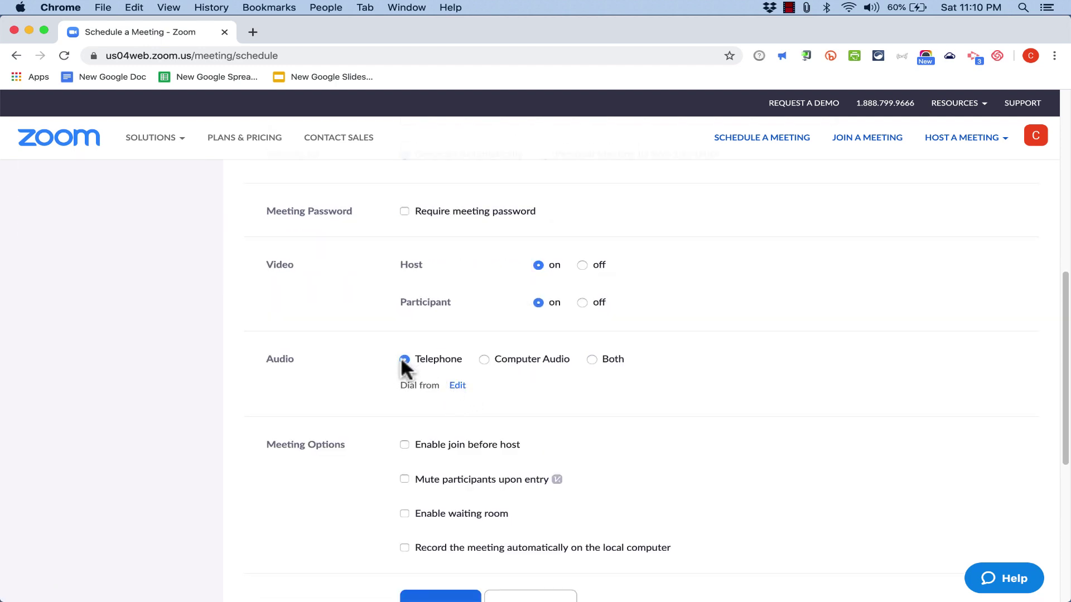
pyautogui.click(484, 359)
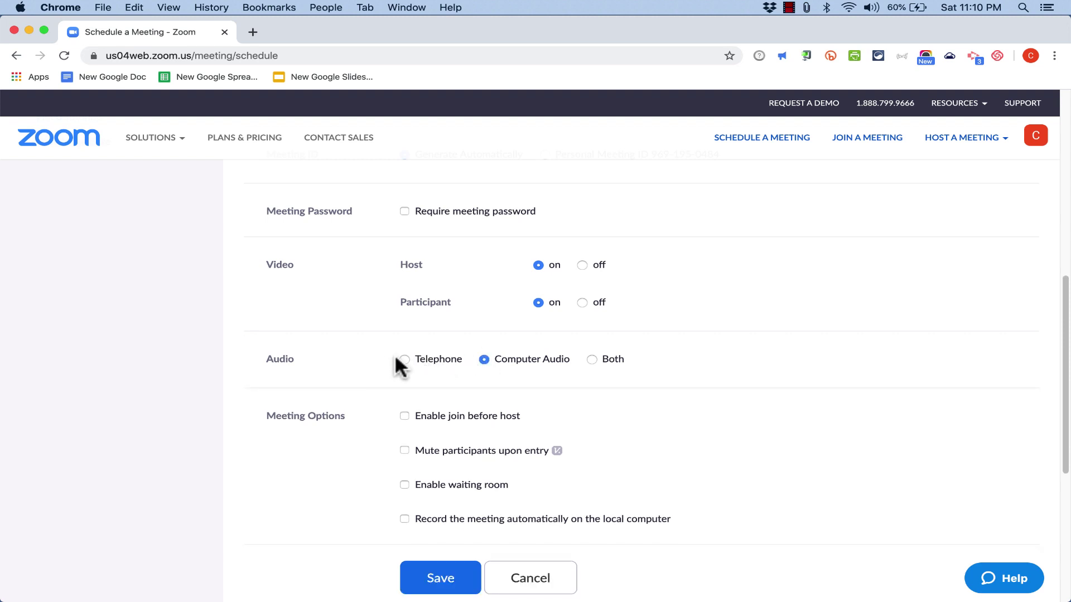
pyautogui.click(403, 360)
pyautogui.click(483, 359)
pyautogui.click(591, 360)
pyautogui.scroll(-2, 710, 368)
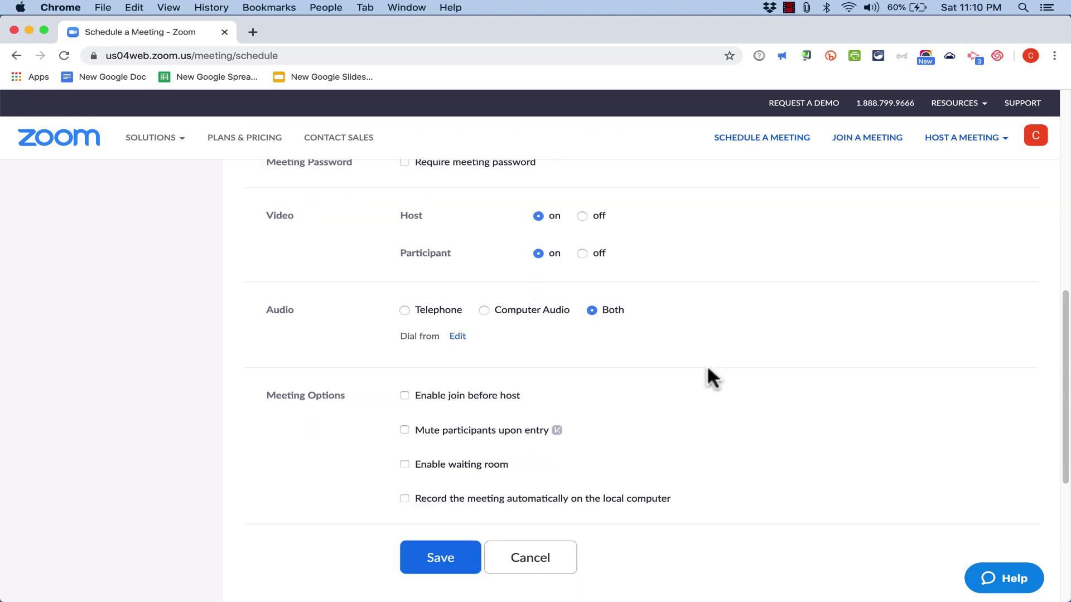
pyautogui.scroll(-5, 707, 369)
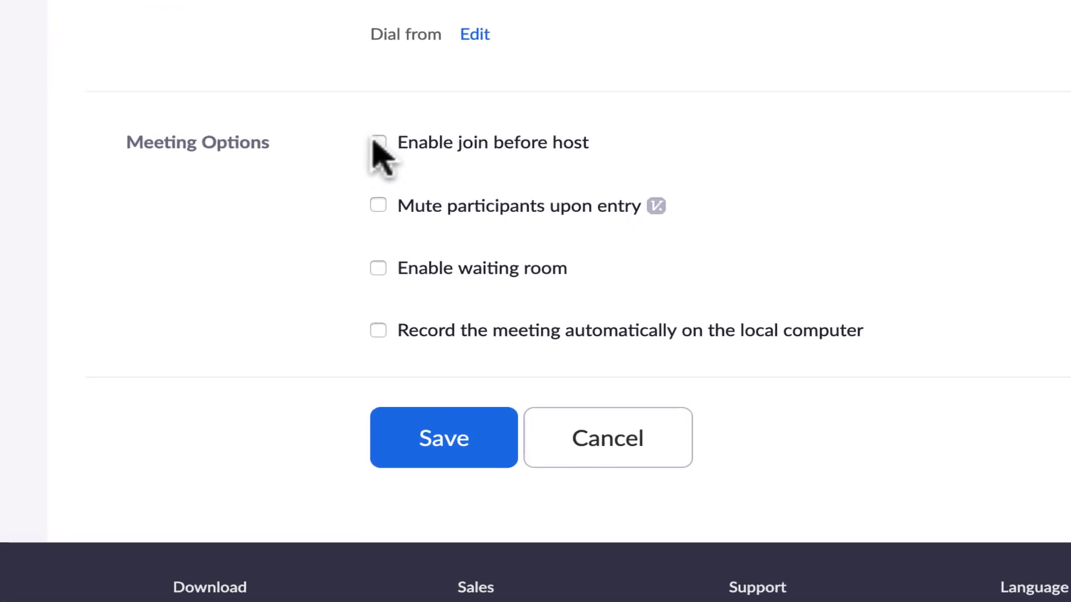
# Enable join before host, leaving mute participants on entry off
pyautogui.click(389, 186)
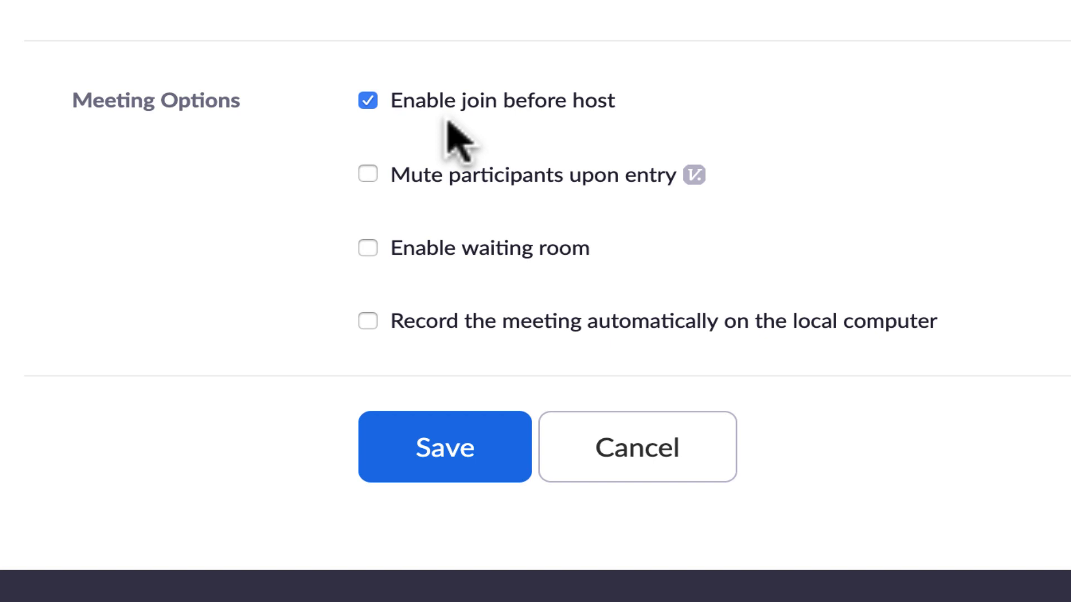
pyautogui.click(367, 101)
pyautogui.click(367, 101)
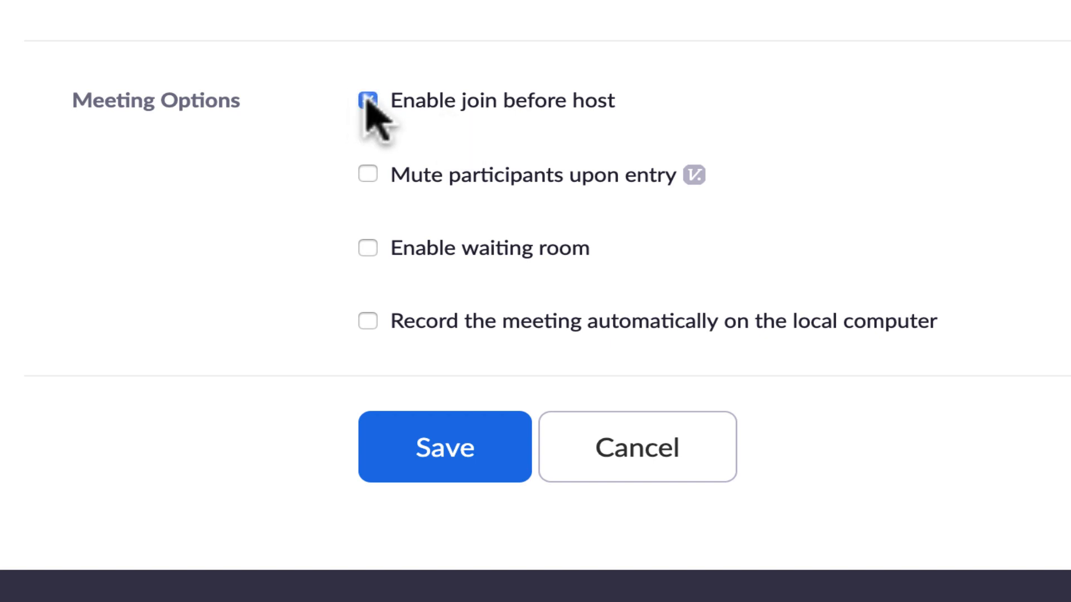
pyautogui.click(376, 176)
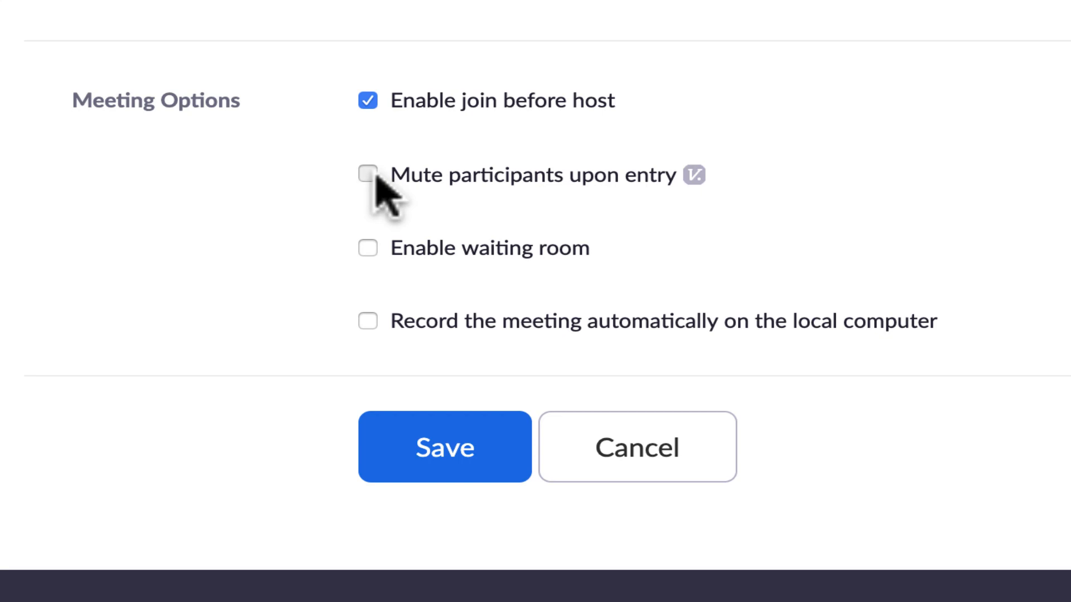
pyautogui.click(531, 184)
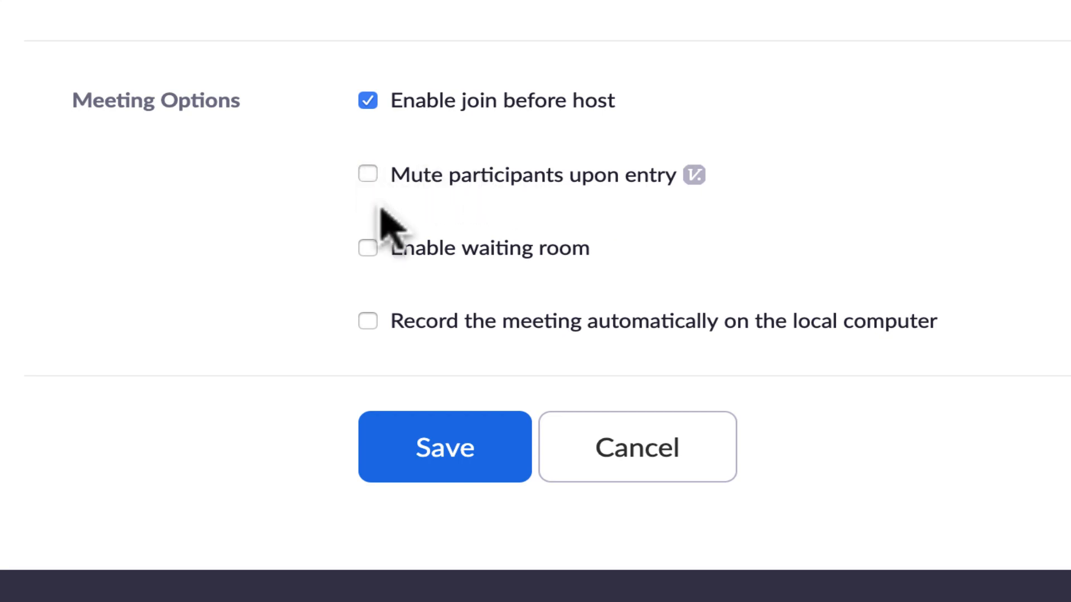
# Keep the waiting room off and enable automatic recording on the local computer
pyautogui.click(368, 248)
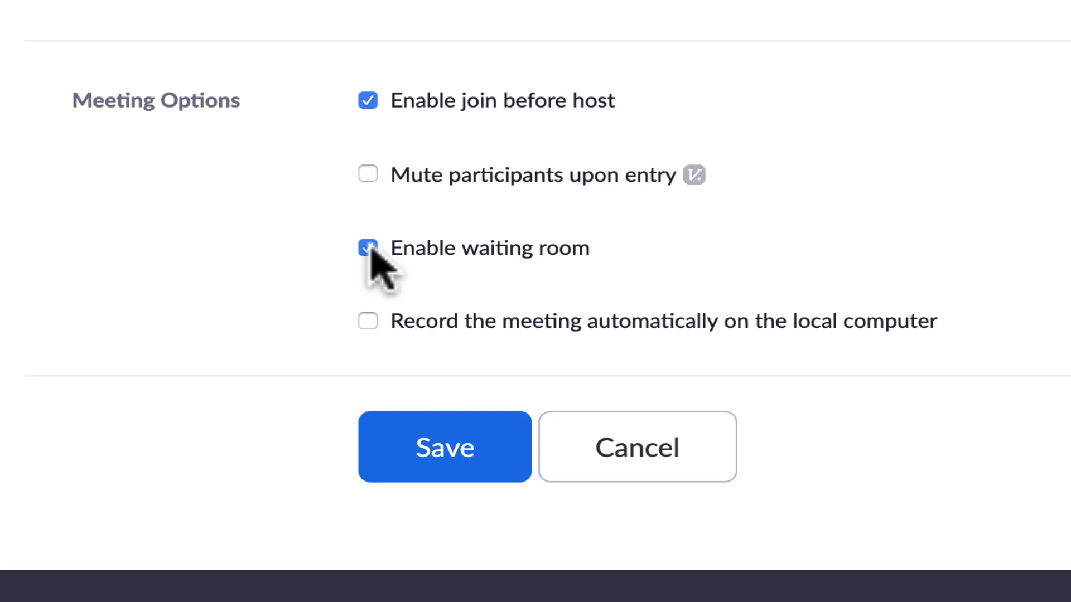
pyautogui.click(369, 248)
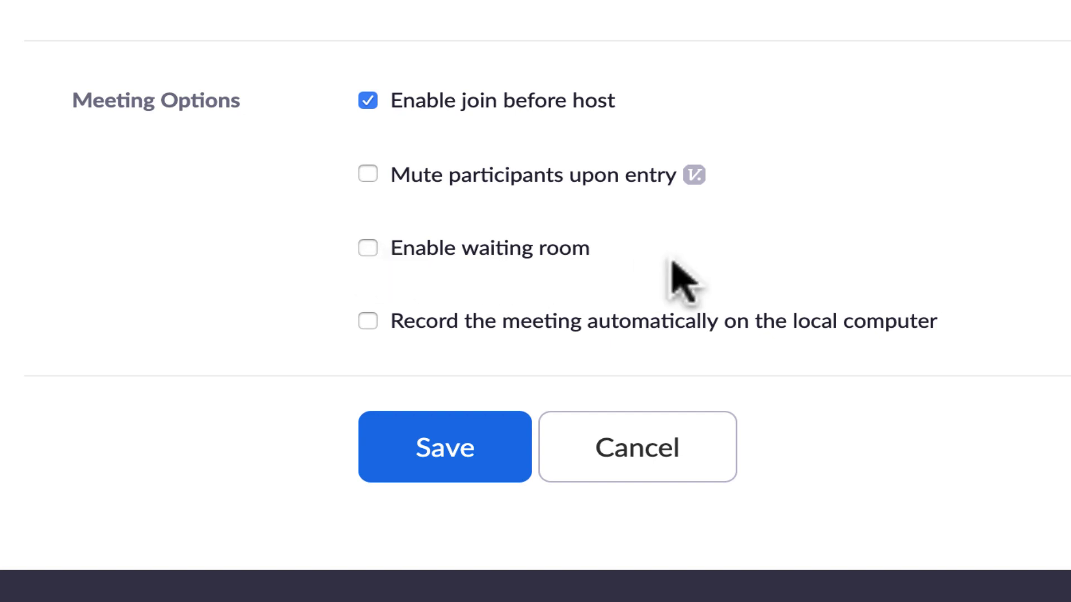
pyautogui.click(369, 322)
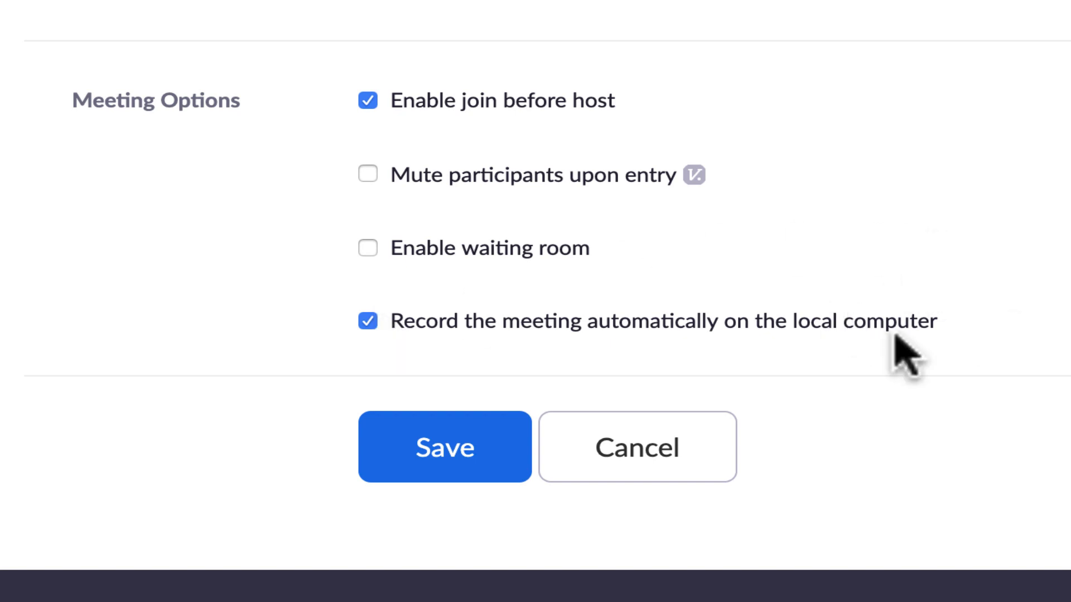
pyautogui.click(368, 321)
pyautogui.click(368, 321)
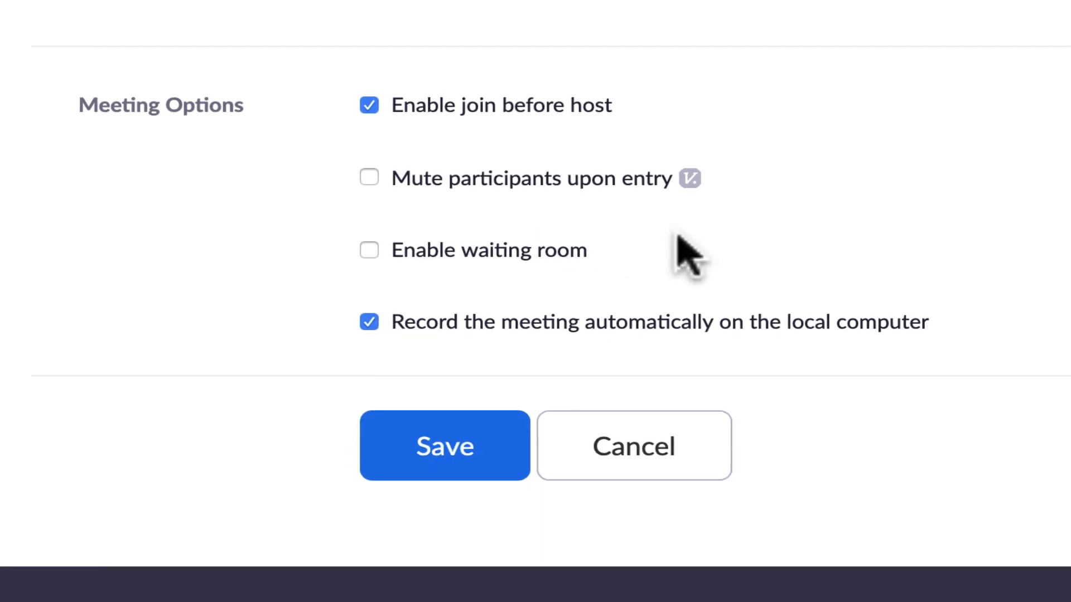
# Save the Board Meeting and review its details for May 29, 2020, 8:00 PM Mountain Time
pyautogui.click(444, 442)
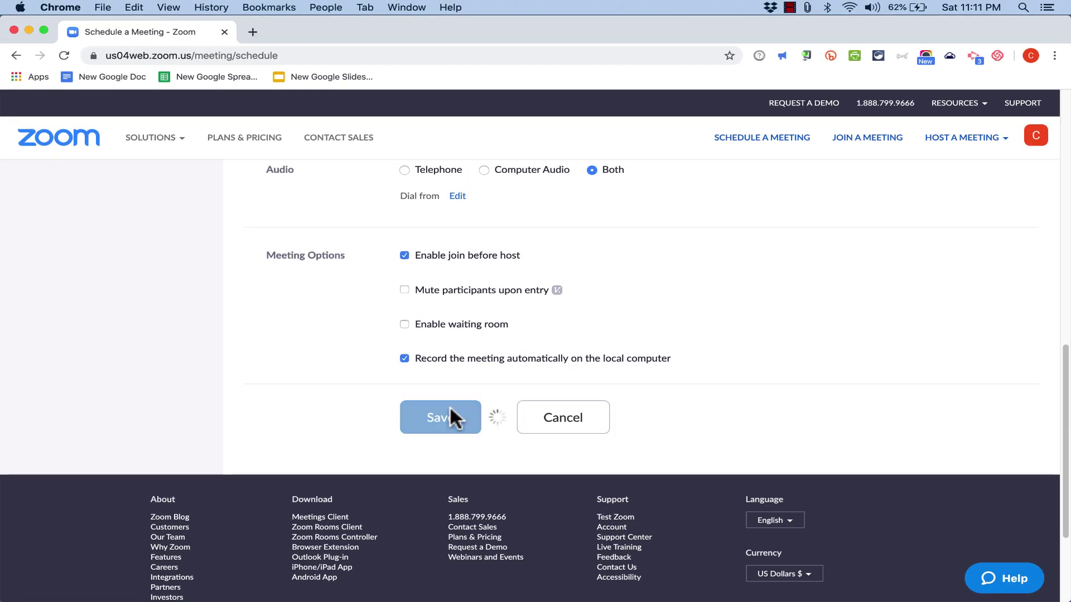
pyautogui.scroll(-2, 641, 264)
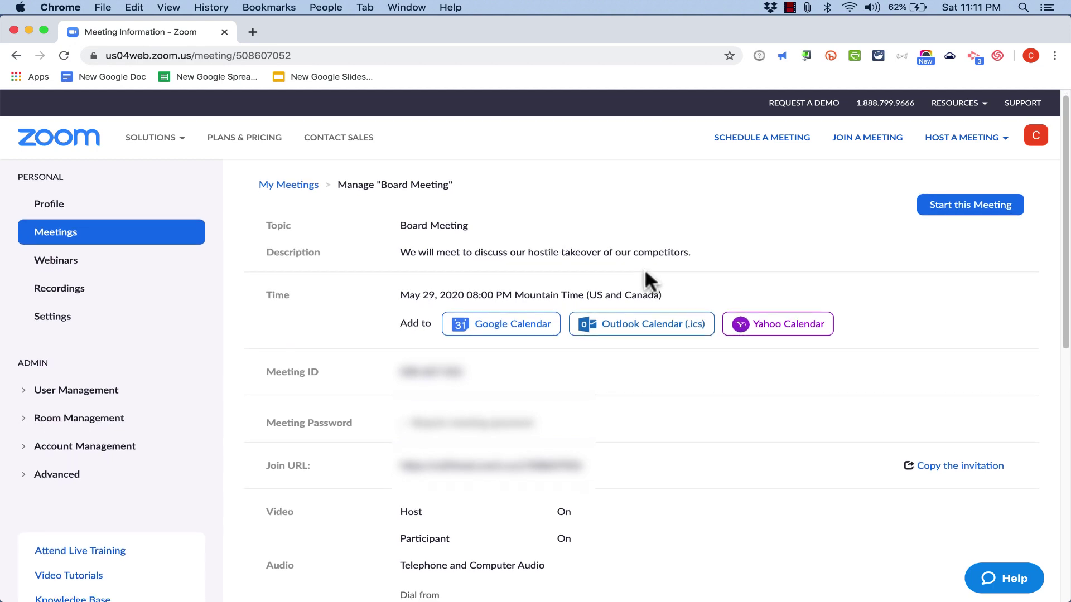
pyautogui.scroll(-1, 644, 276)
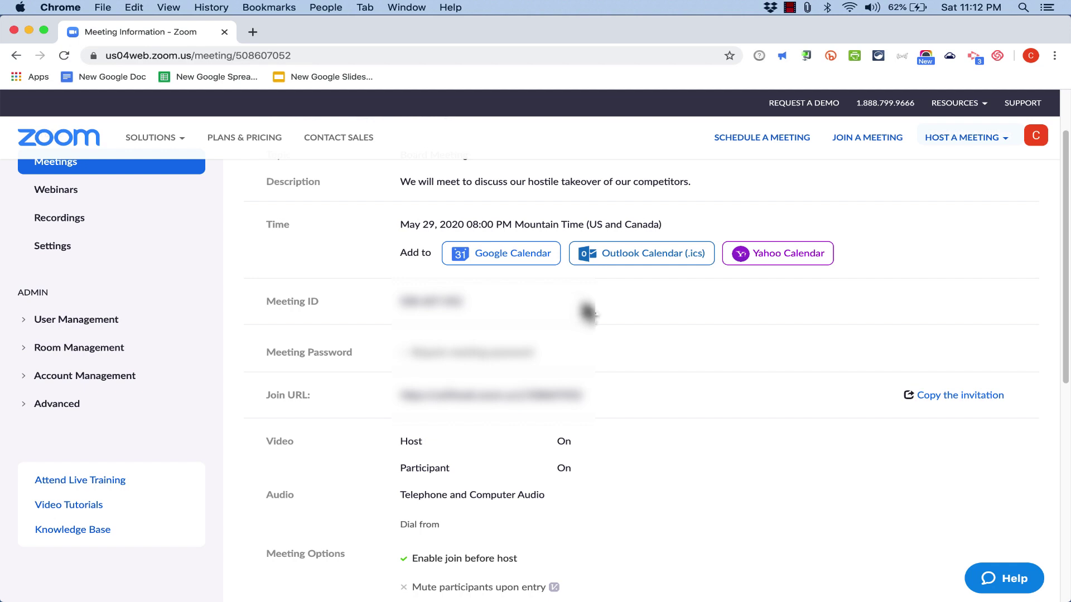
# Copy the full Board Meeting invitation text from the Copy Meeting Invitation dialog, then close it
pyautogui.click(961, 398)
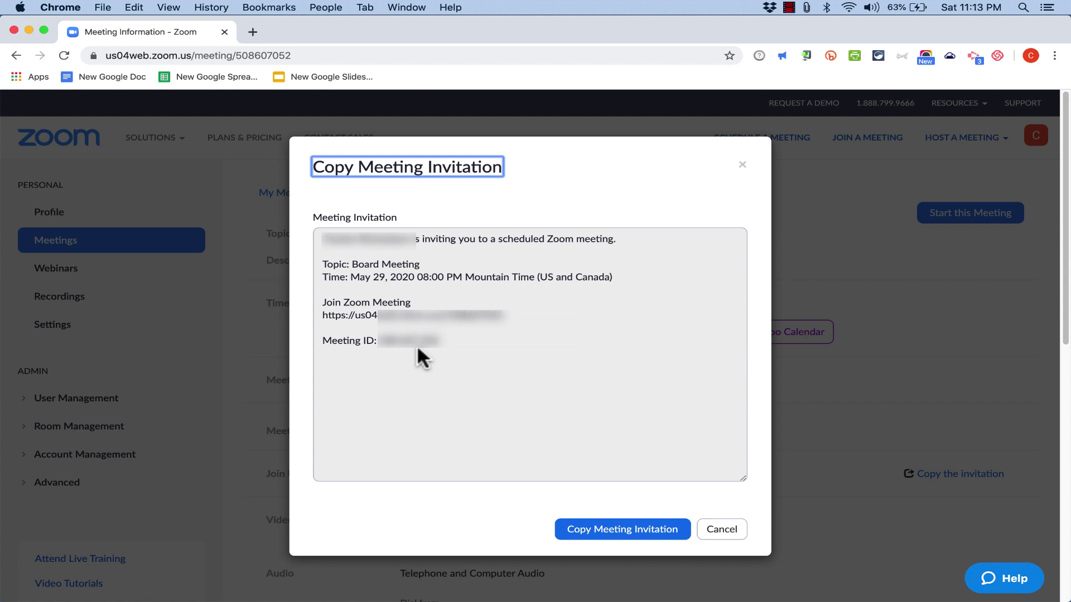
pyautogui.click(444, 347)
pyautogui.moveTo(379, 342); pyautogui.dragTo(302, 242)
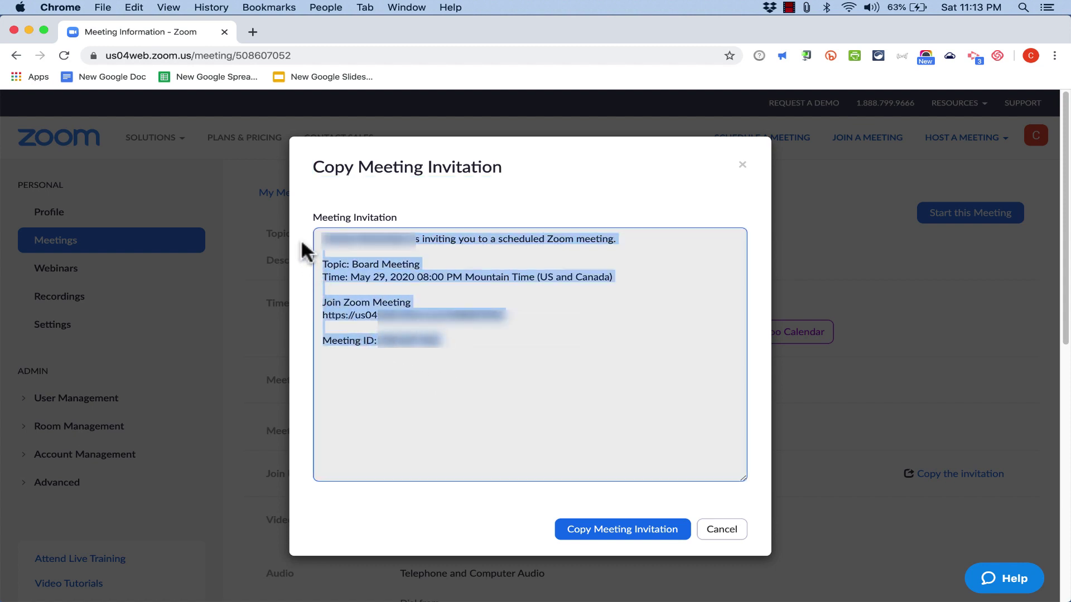
pyautogui.rightClick(375, 267)
pyautogui.click(408, 295)
pyautogui.click(804, 372)
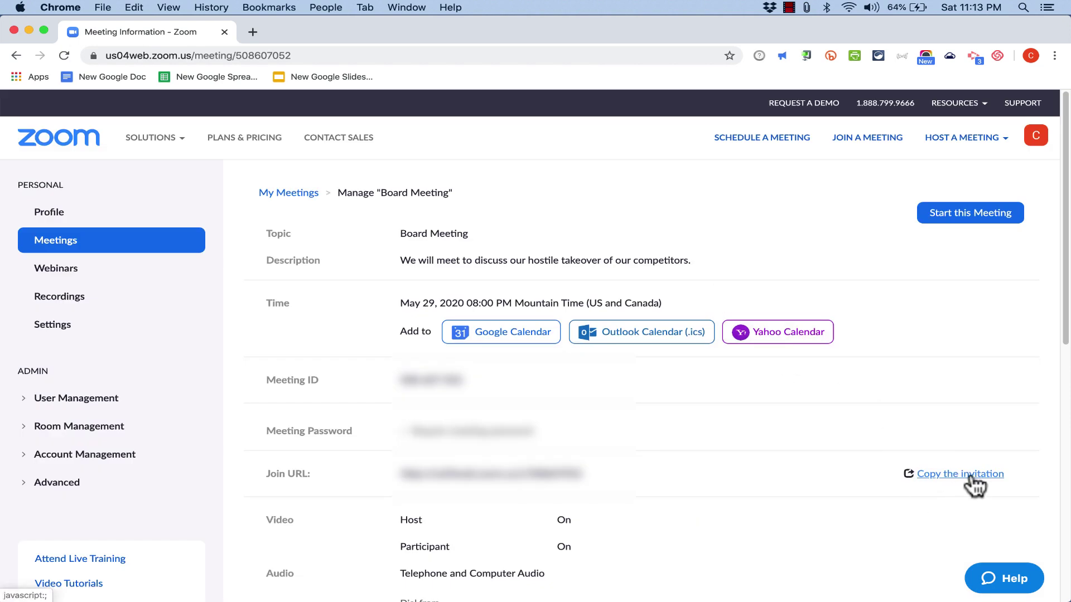
# Select and copy the Board Meeting's join URL from the meeting details page
pyautogui.tripleClick(581, 475)
pyautogui.click(615, 468)
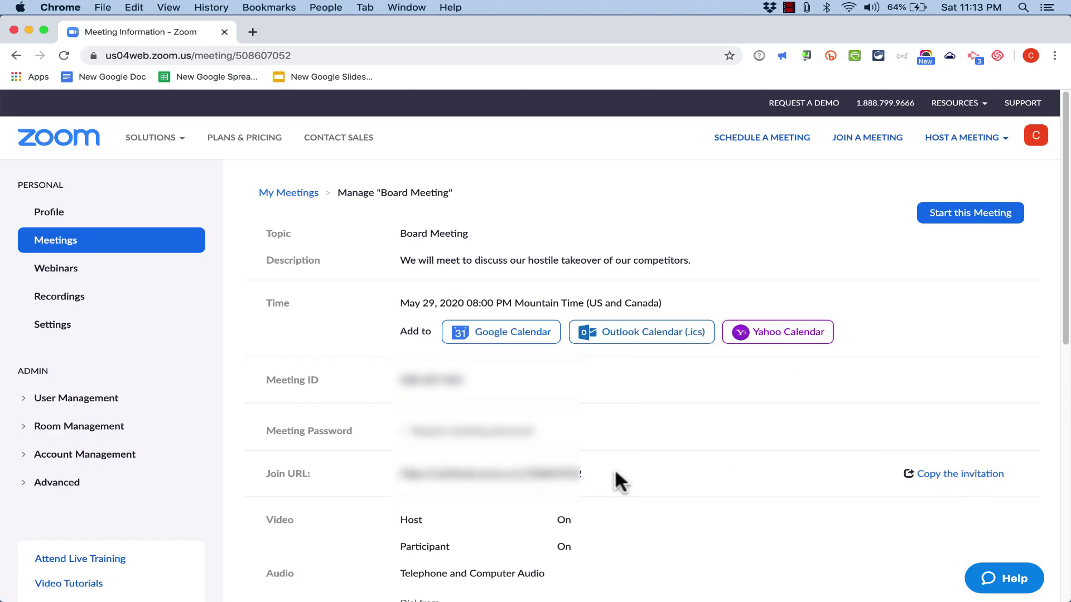
pyautogui.tripleClick(582, 475)
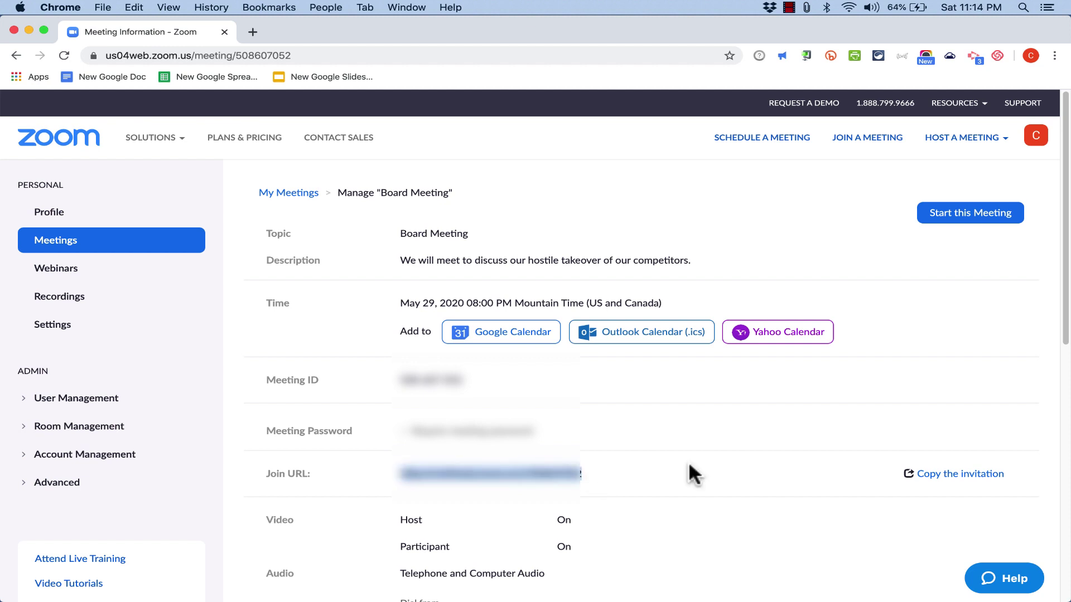
pyautogui.click(979, 475)
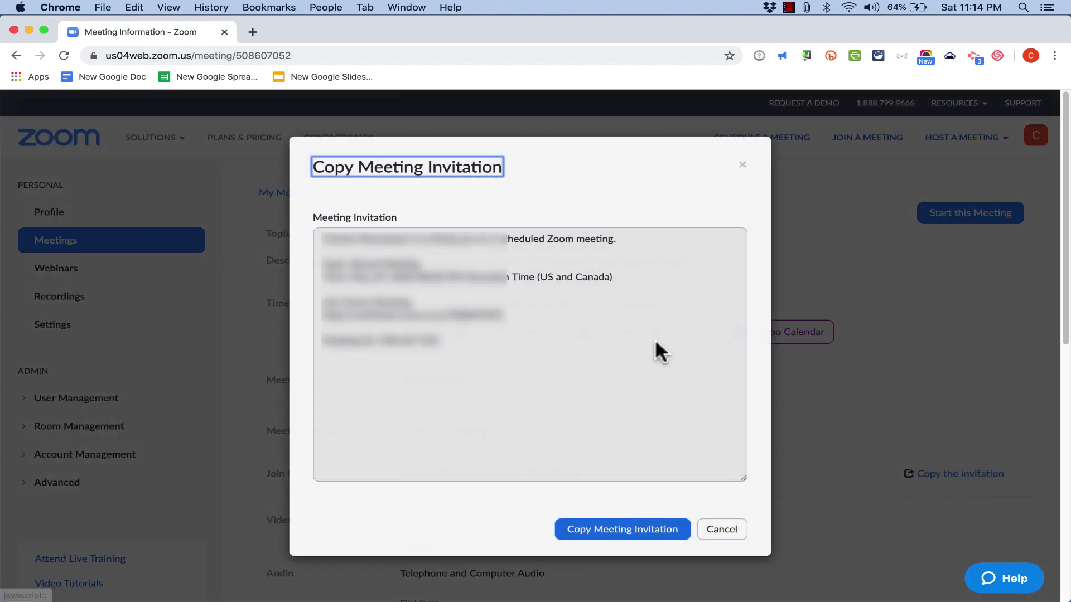
pyautogui.click(742, 166)
pyautogui.rightClick(531, 473)
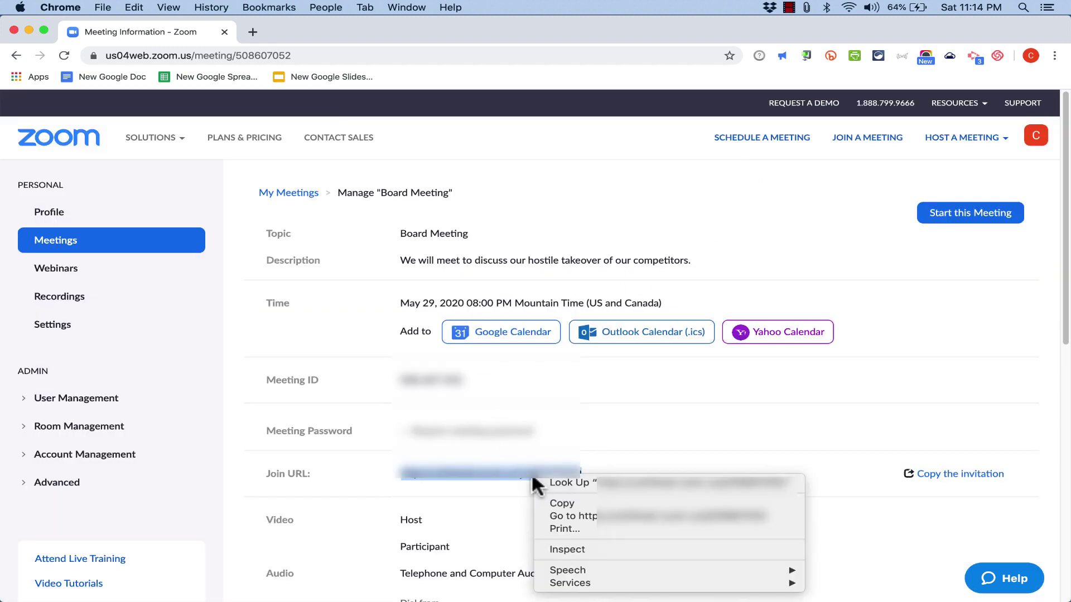
pyautogui.click(573, 494)
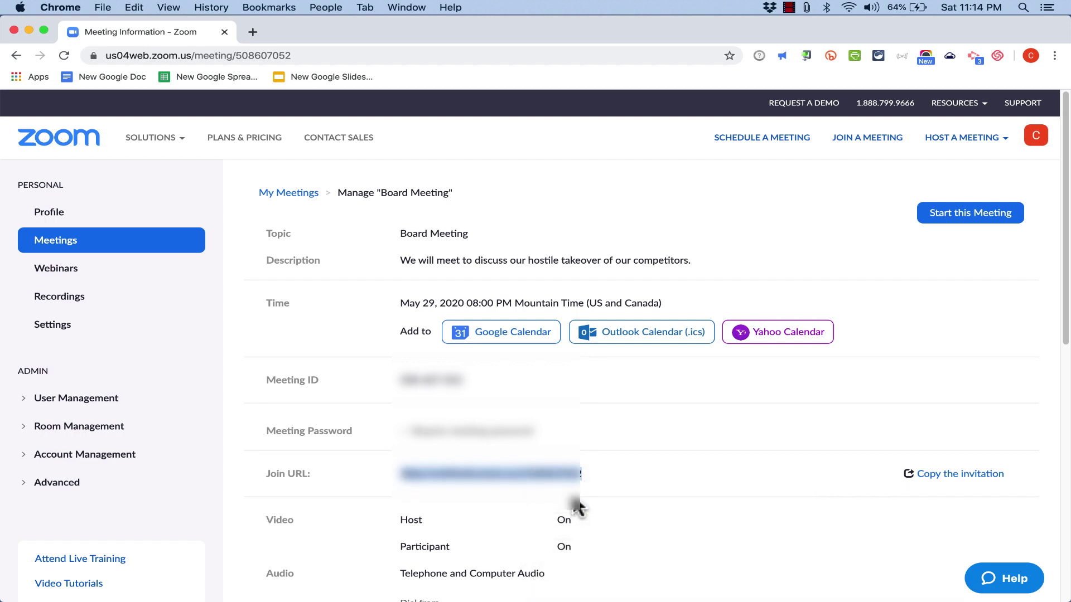
pyautogui.click(576, 504)
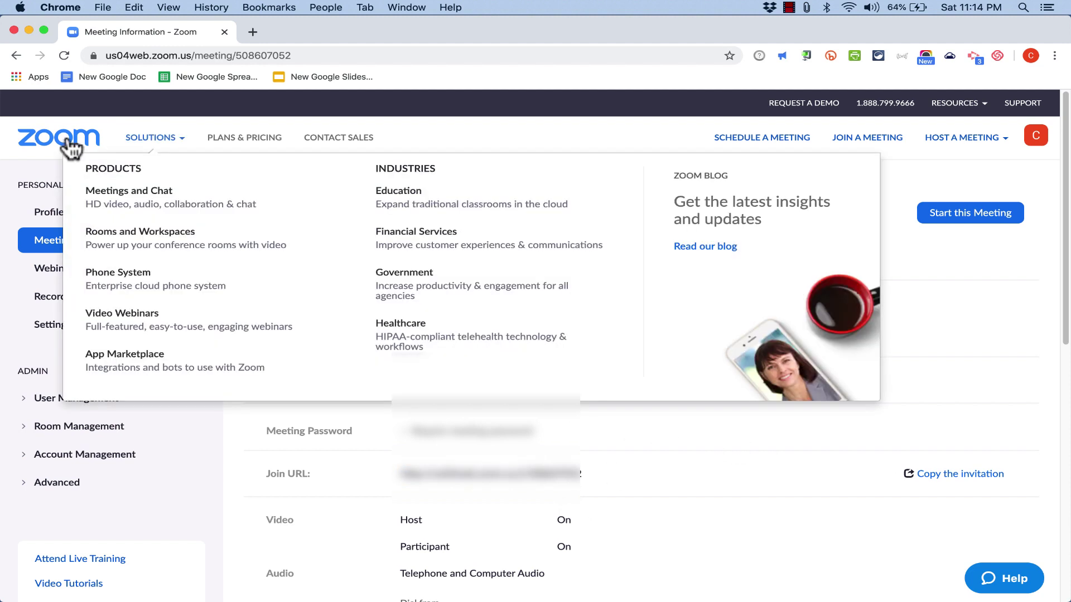
# Return to My Meetings via the home page and start the Board Meeting
pyautogui.click(63, 140)
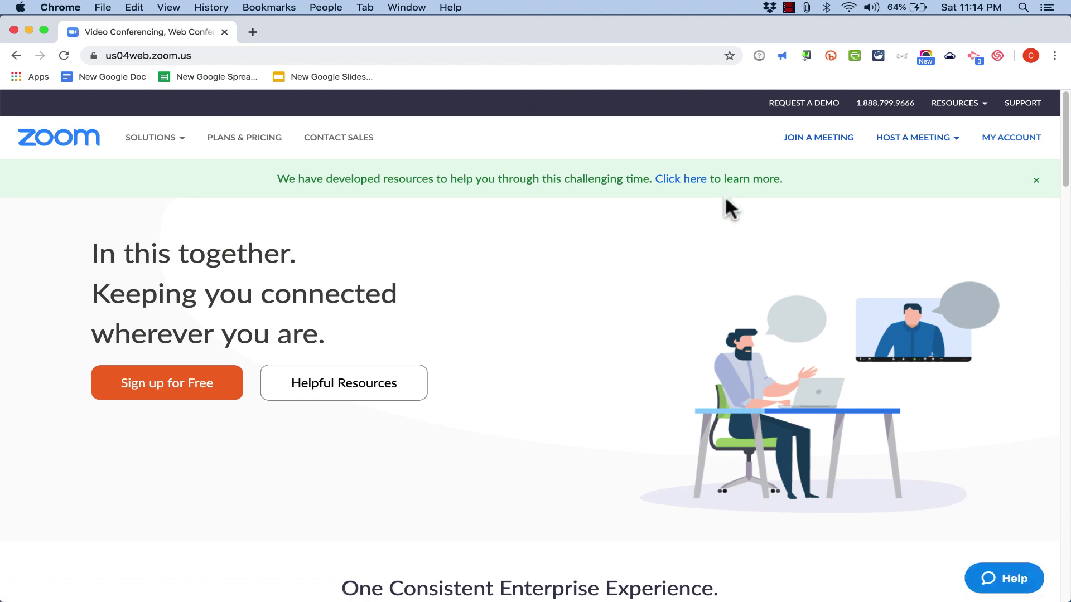
pyautogui.click(1011, 142)
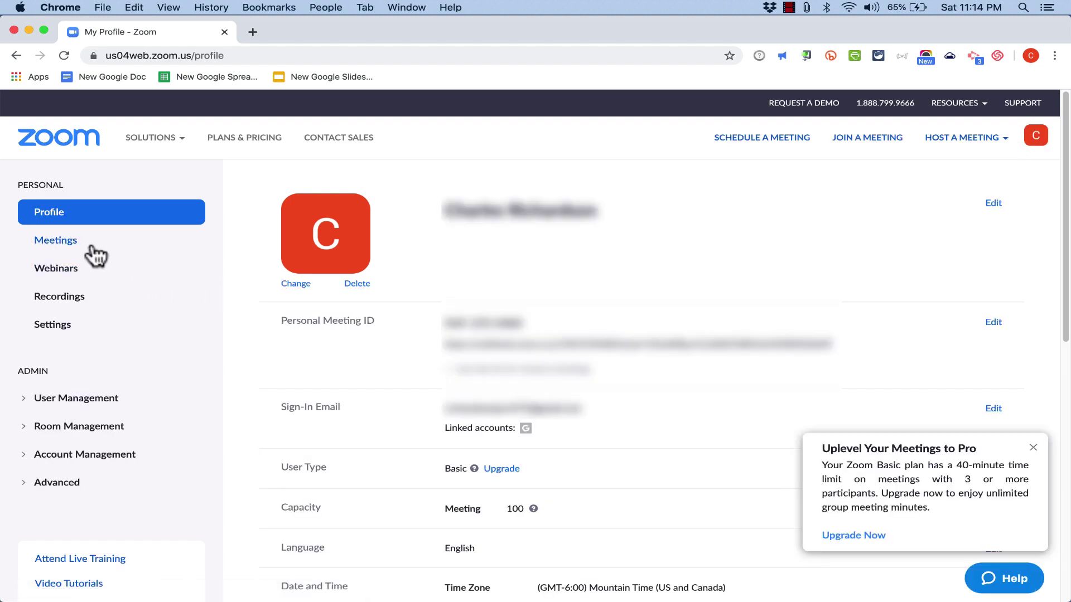
pyautogui.click(82, 243)
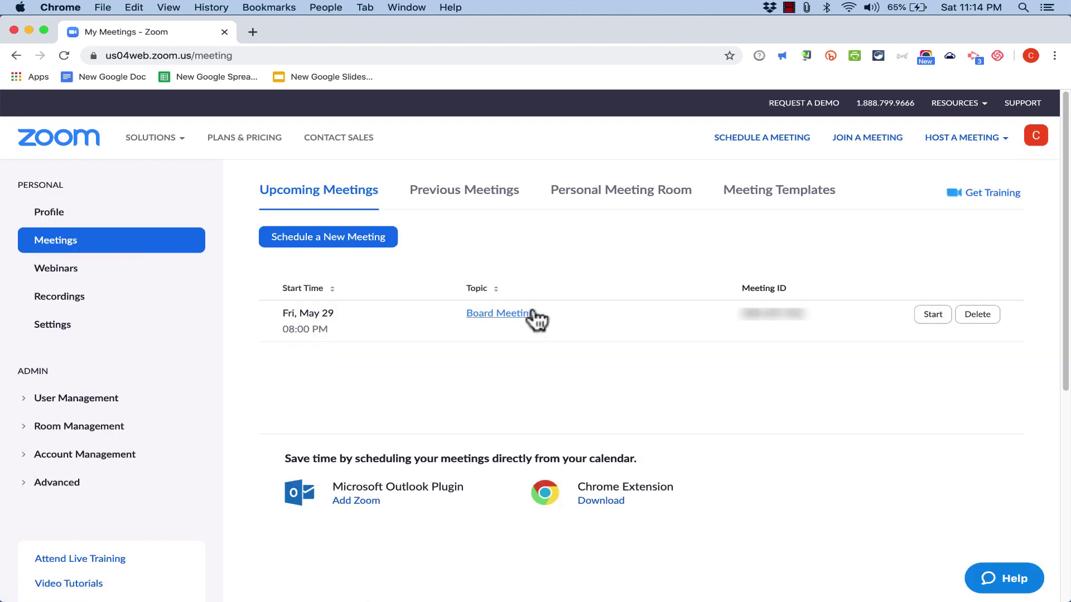
pyautogui.click(933, 316)
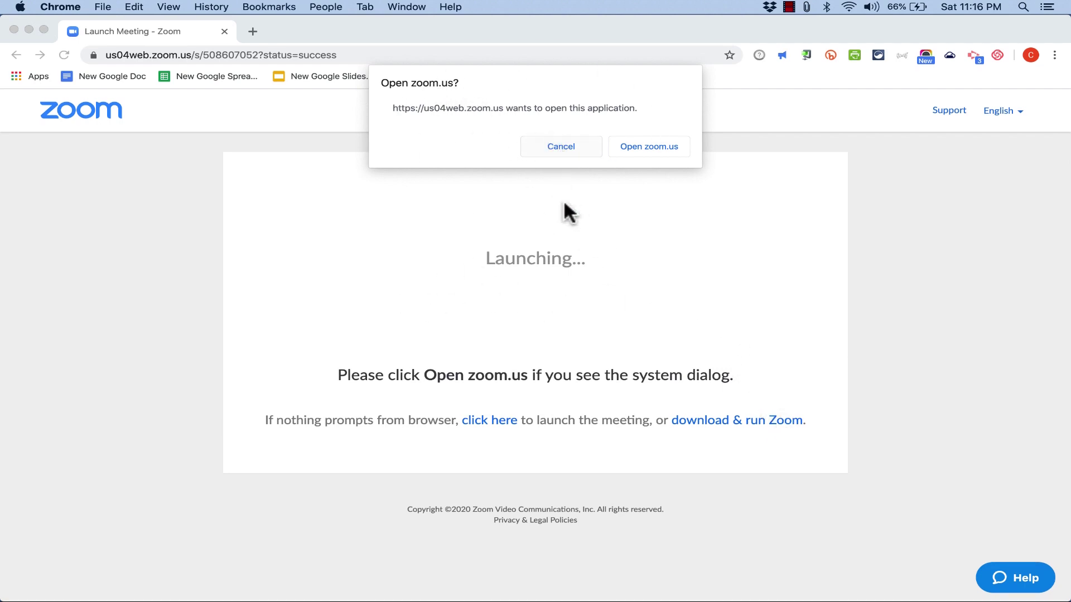
# Open the Board Meeting in the Zoom app and join with computer audio
pyautogui.click(644, 147)
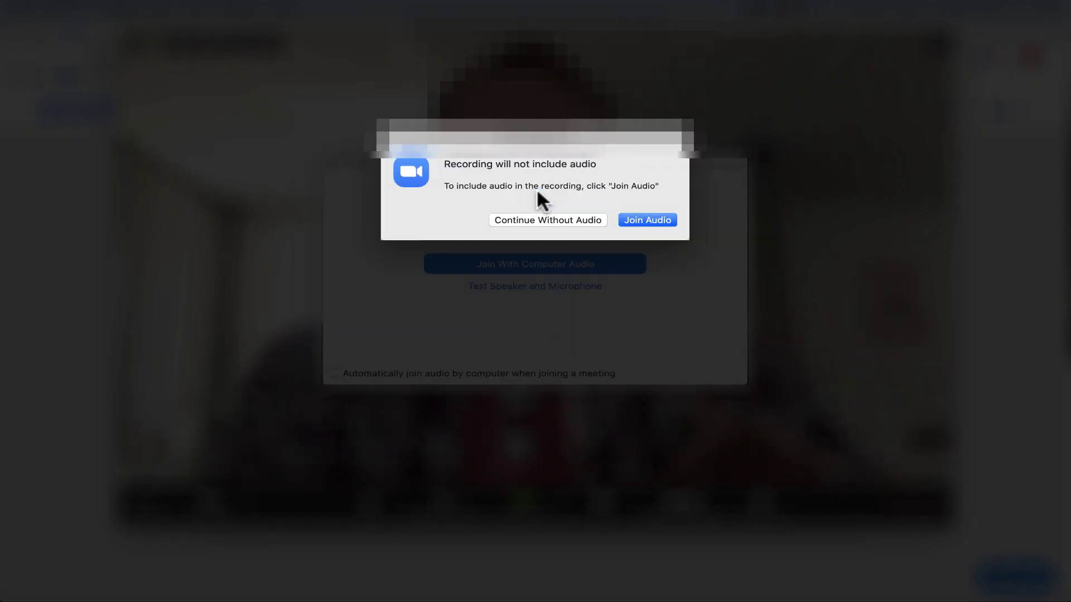
pyautogui.click(638, 221)
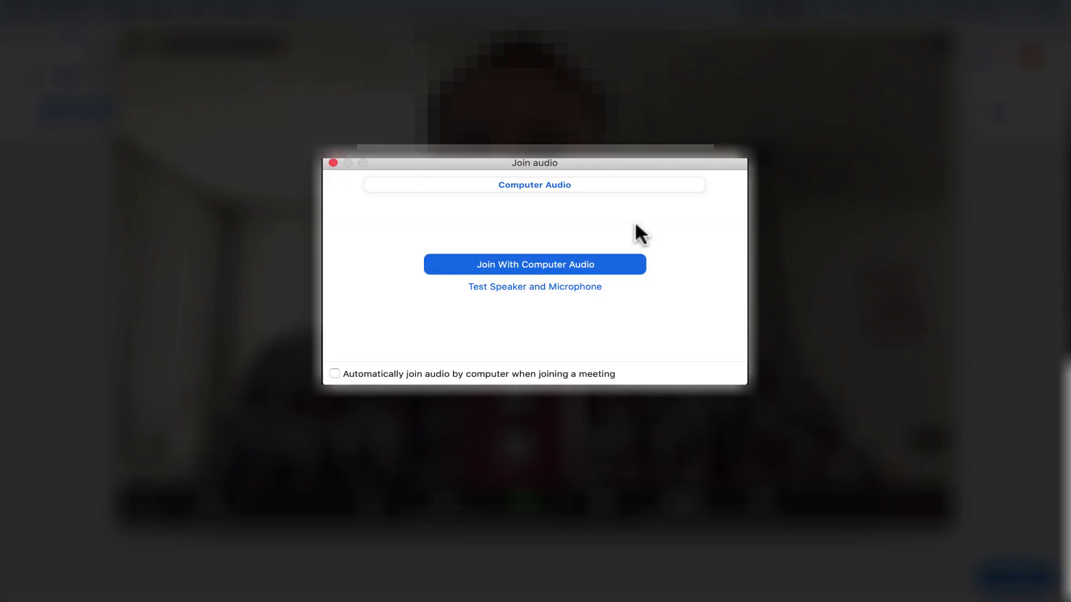
pyautogui.click(590, 264)
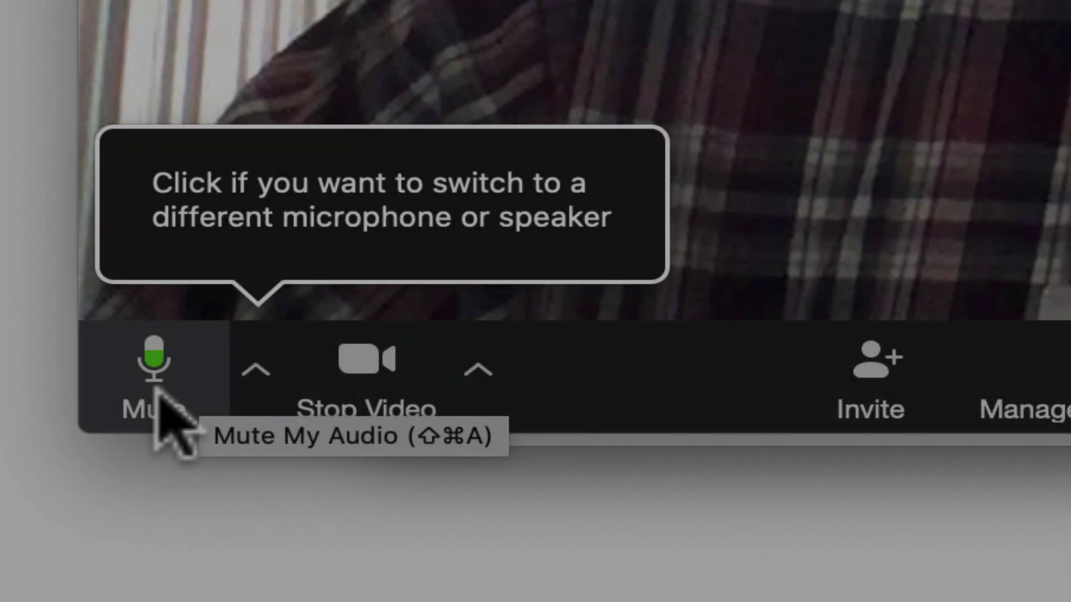
# Mute the microphone and browse the audio devices, keeping Yeti Stereo Microphone for microphone and speaker
pyautogui.click(158, 388)
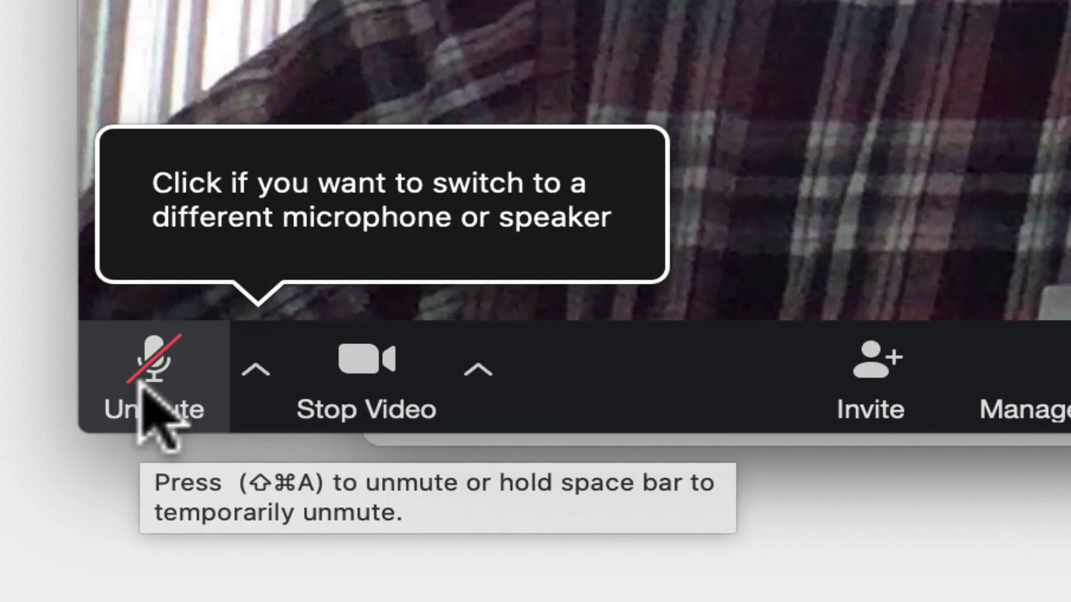
pyautogui.click(240, 374)
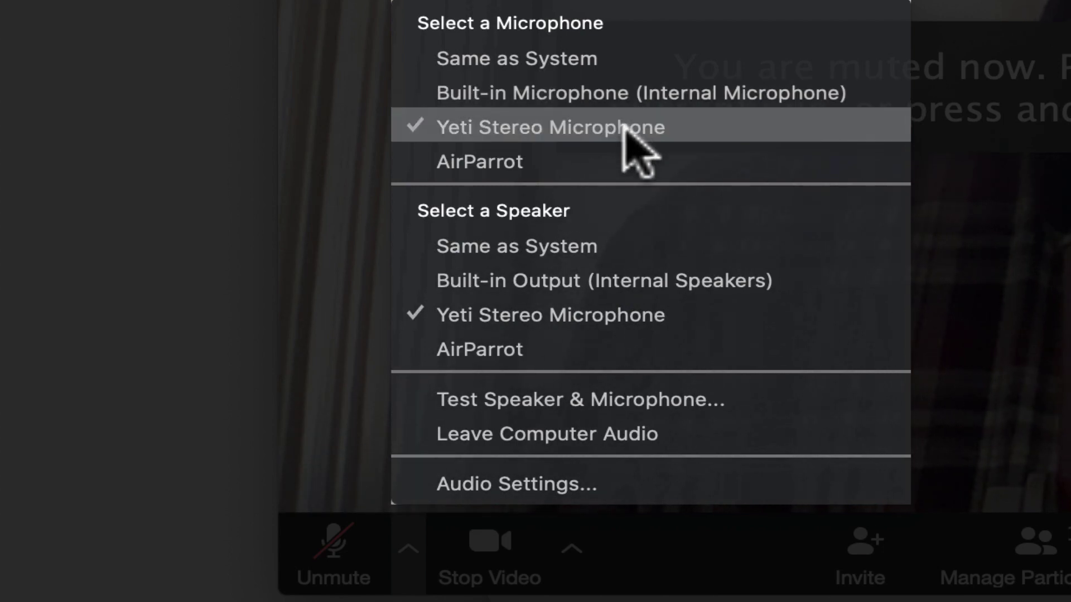
pyautogui.press('Up')
pyautogui.press('Down')
pyautogui.press('Down')
pyautogui.press('Up')
pyautogui.press('Up')
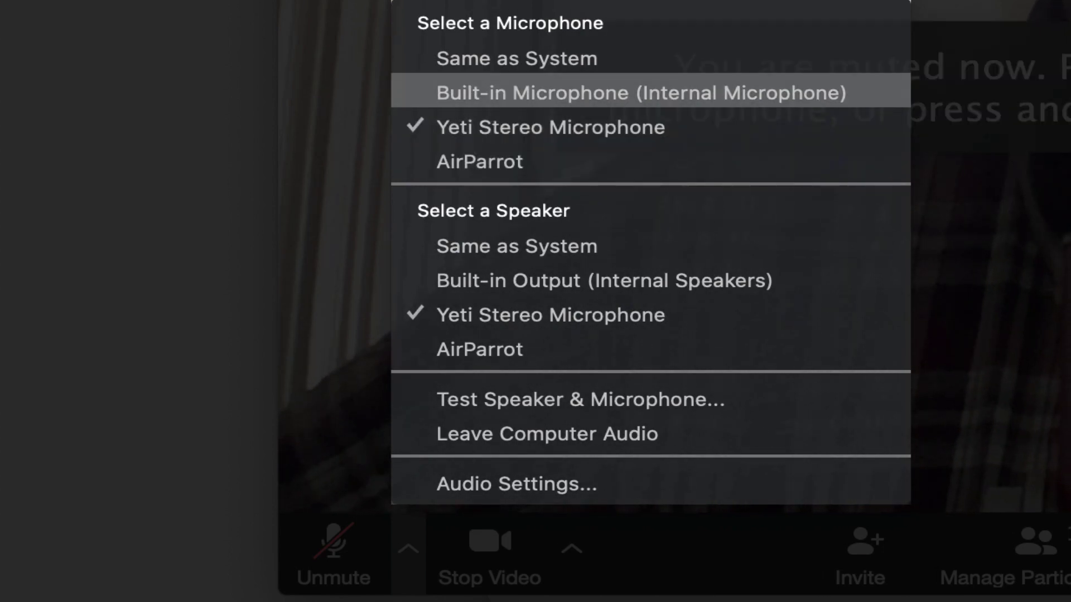
pyautogui.press('Down')
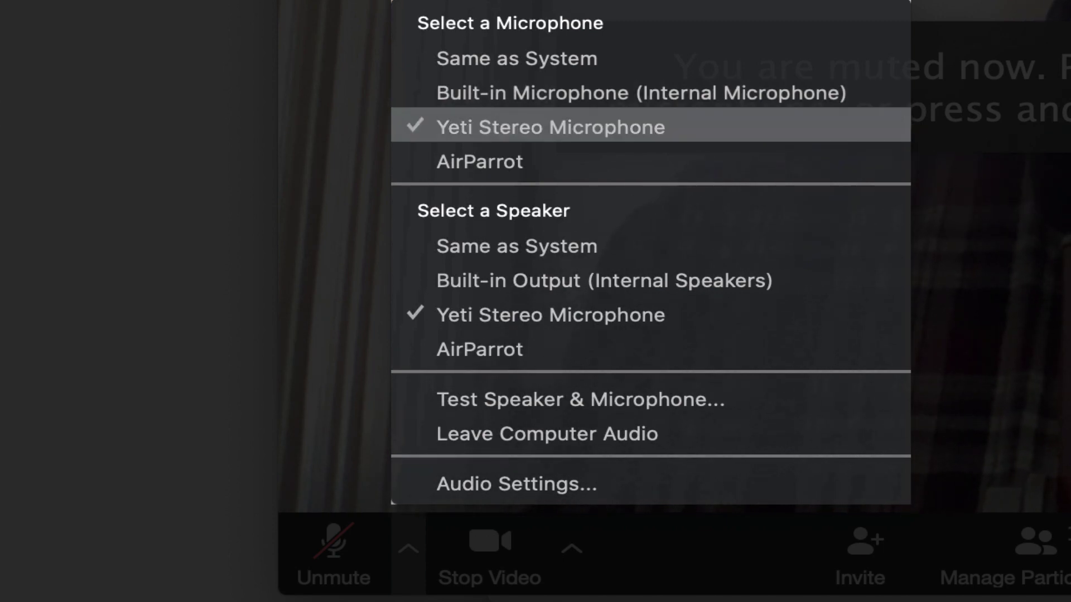
pyautogui.press('Up')
pyautogui.press('Down')
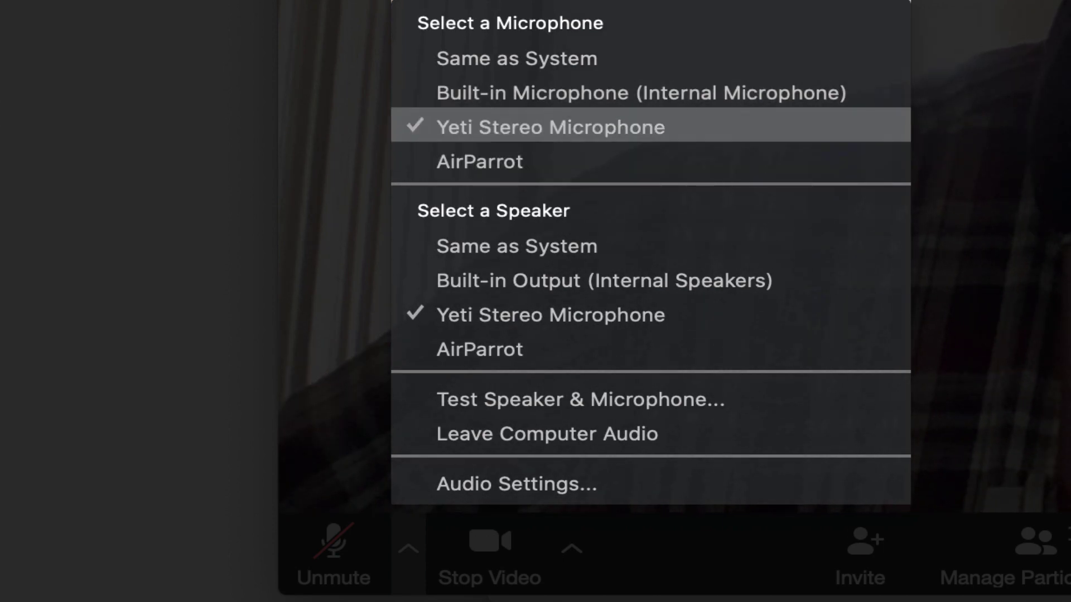
pyautogui.press('Up')
pyautogui.press('Down')
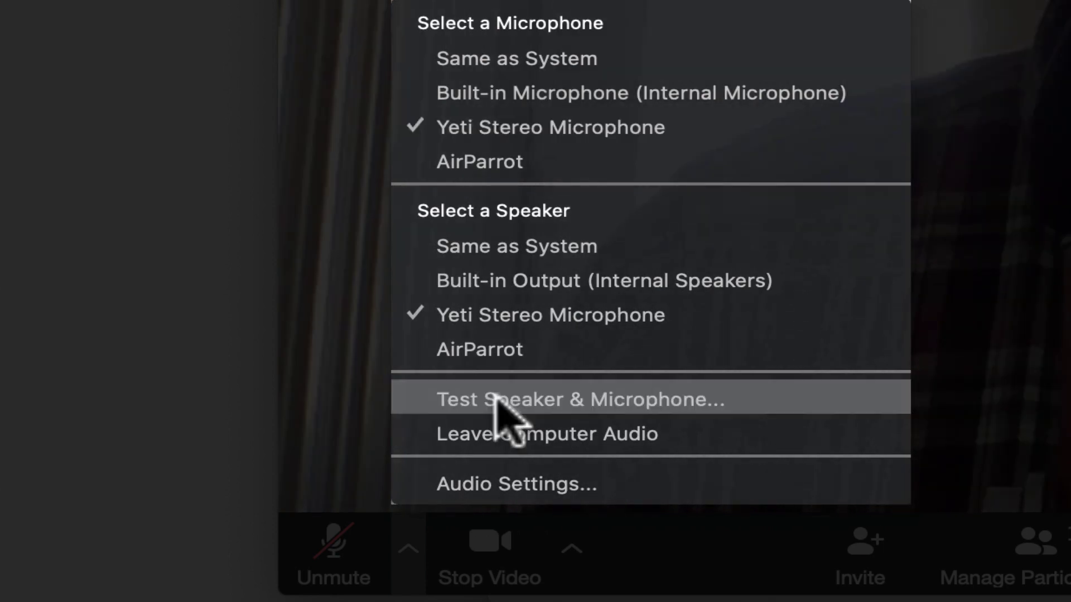
# Pass the speaker and microphone test on Yeti Stereo Microphone, then unmute
pyautogui.click(473, 400)
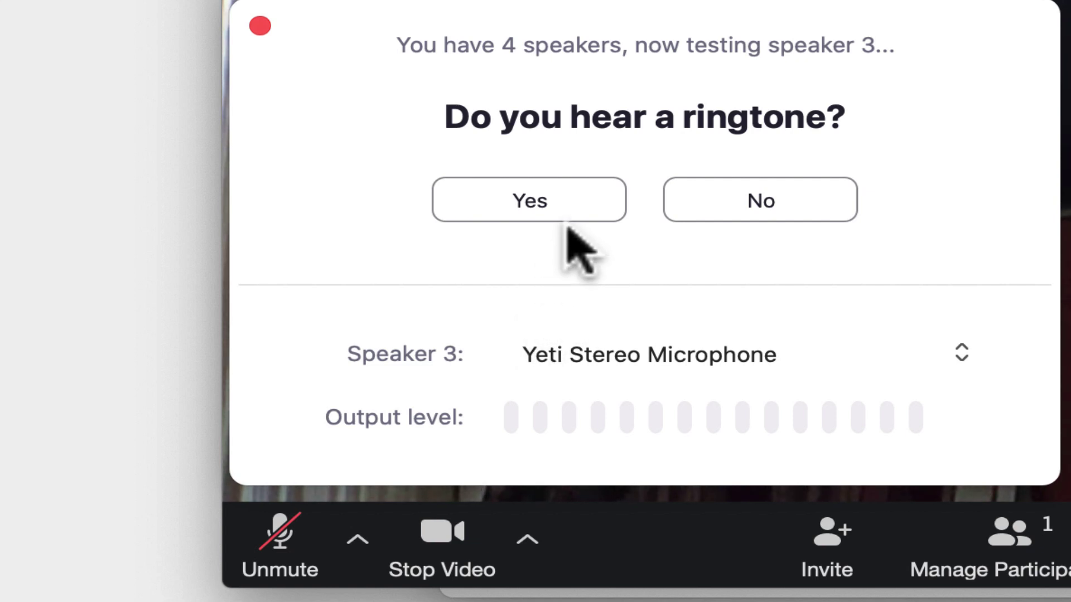
pyautogui.click(567, 203)
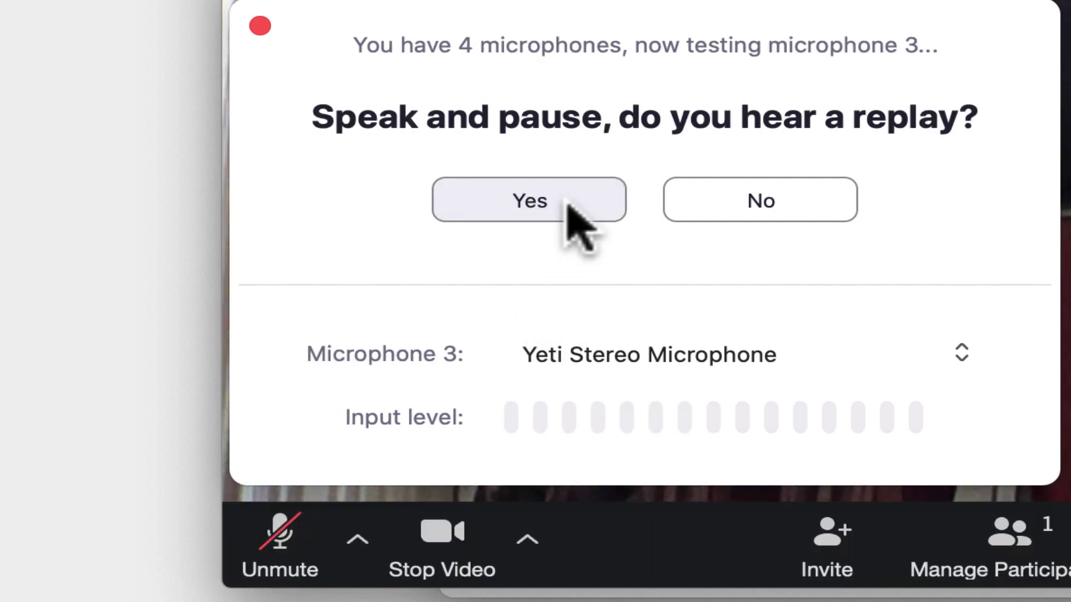
pyautogui.click(567, 202)
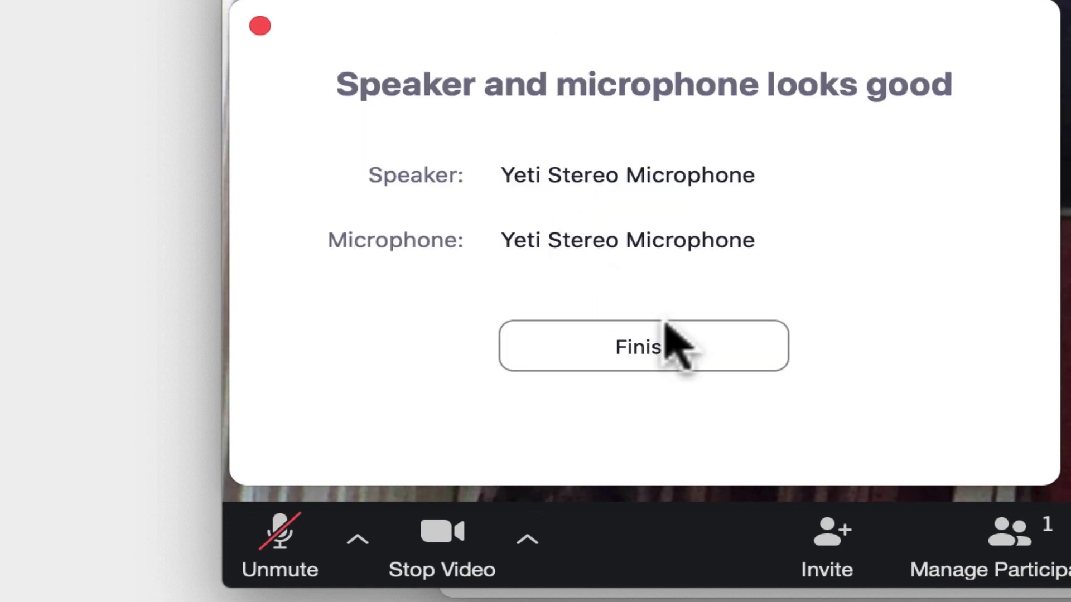
pyautogui.click(671, 347)
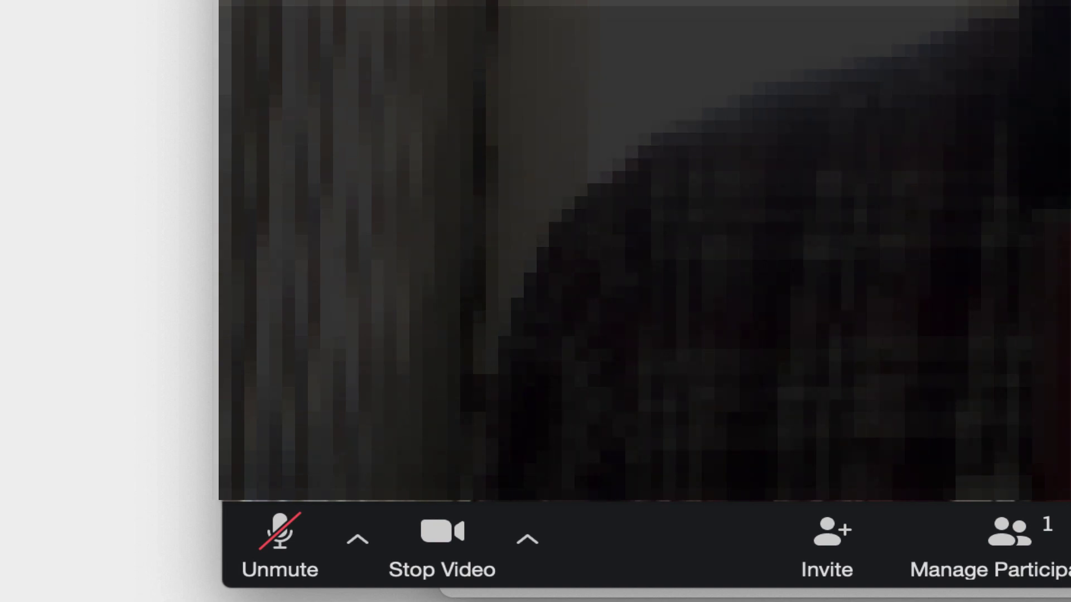
pyautogui.click(283, 546)
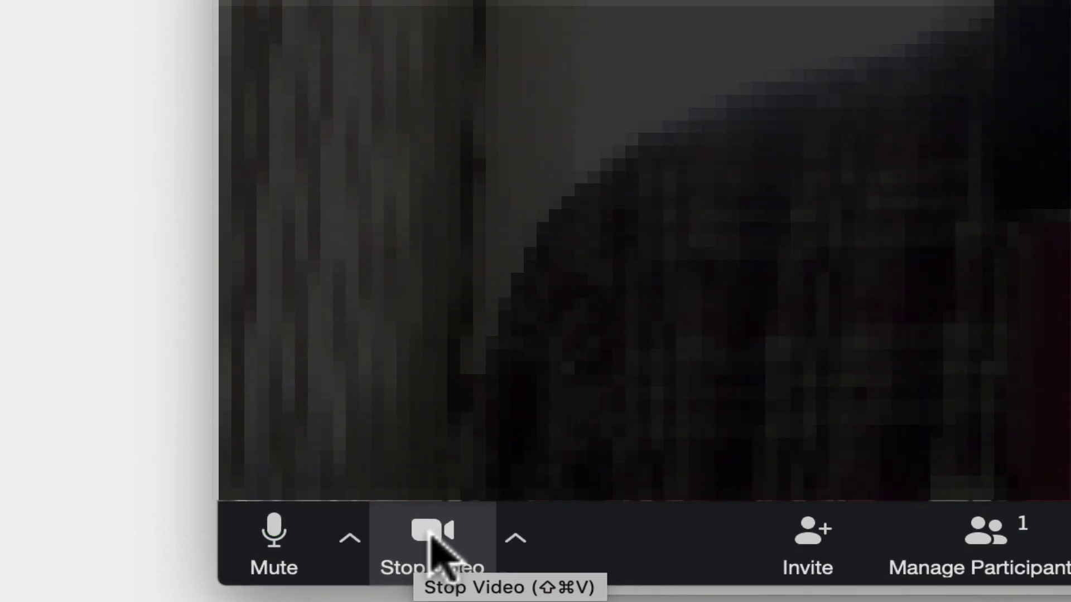
# Turn the camera off so the red C avatar shows, and make the meeting full screen
pyautogui.click(441, 550)
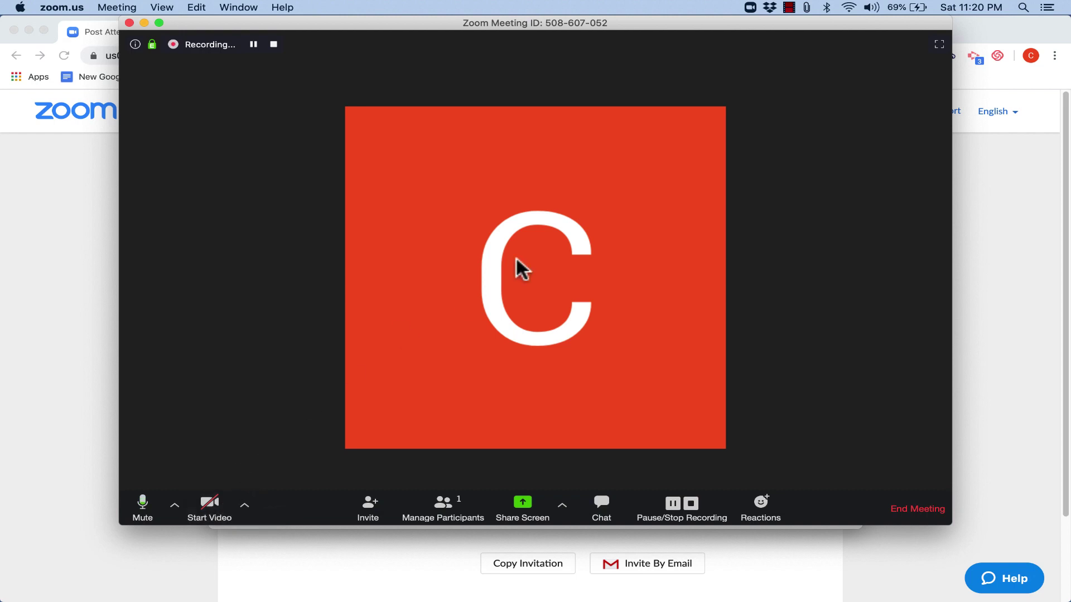
pyautogui.click(938, 45)
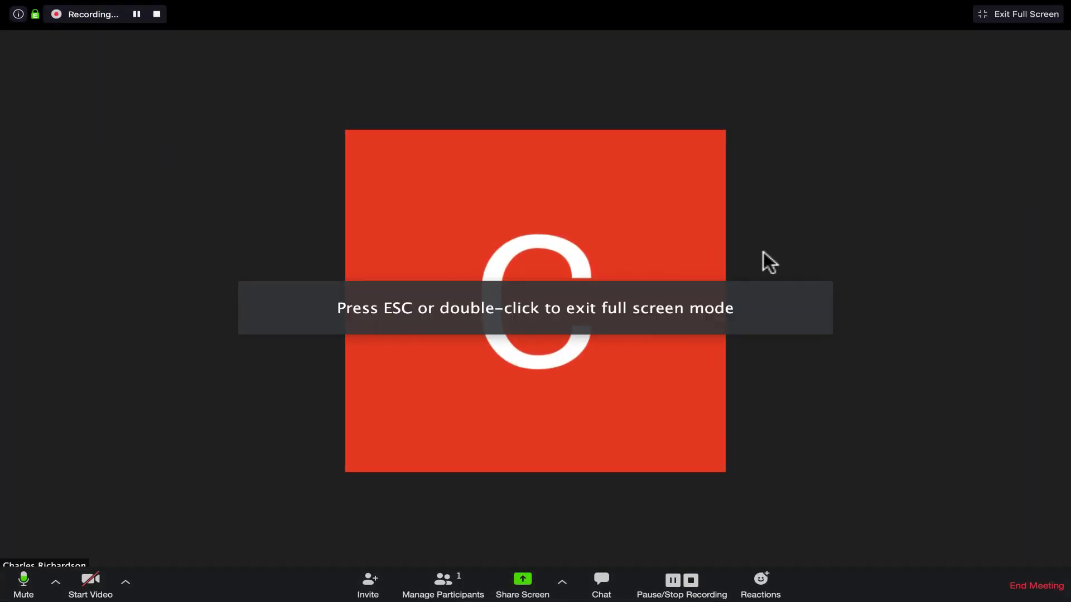
# Download the smart background package and apply the Golden Gate image as virtual background
pyautogui.click(126, 582)
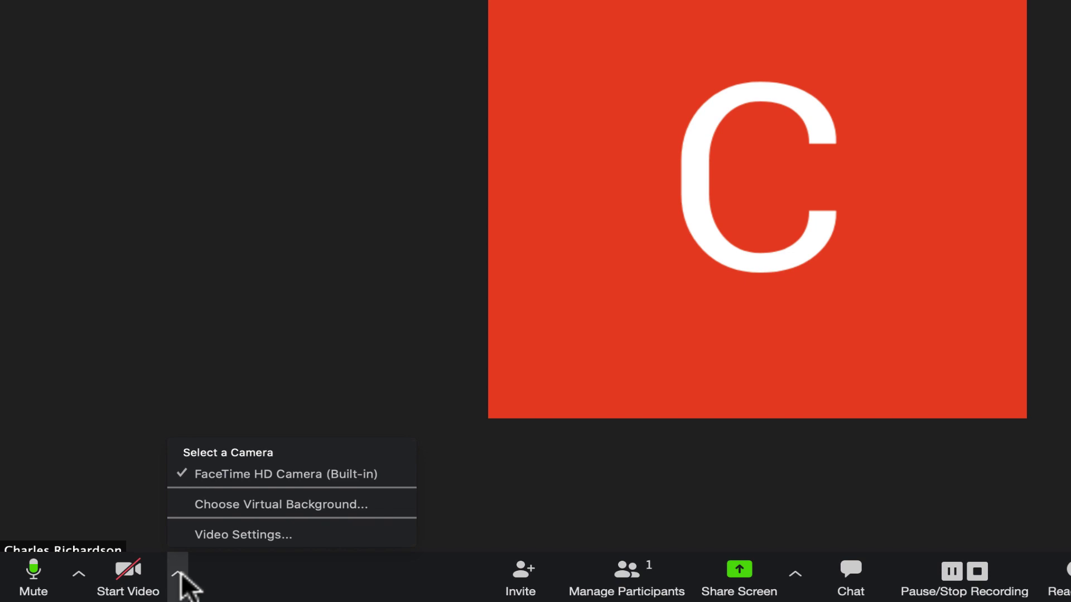
pyautogui.click(217, 503)
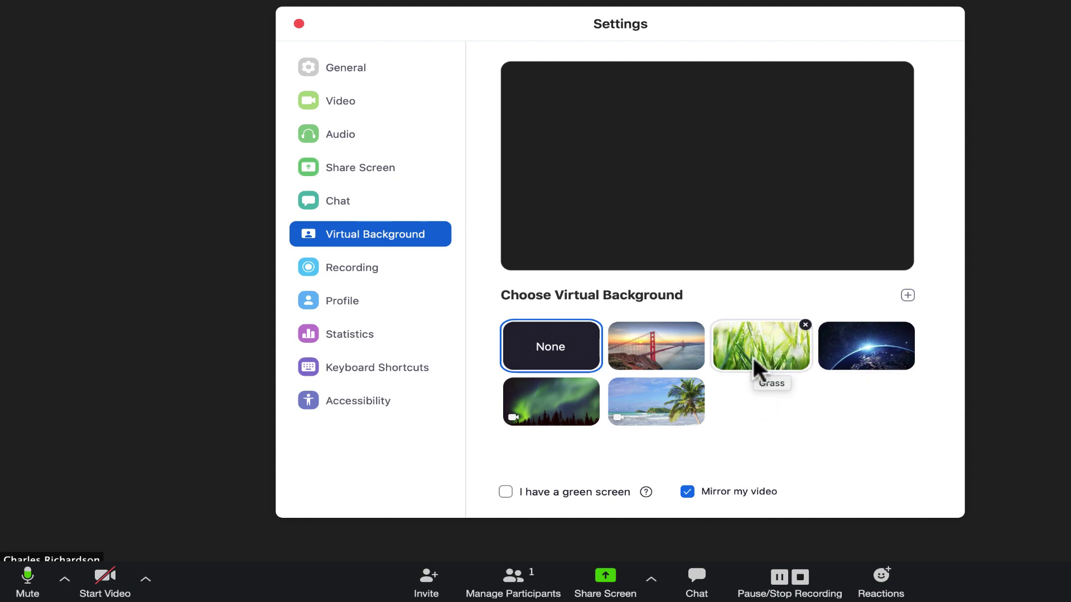
pyautogui.click(655, 346)
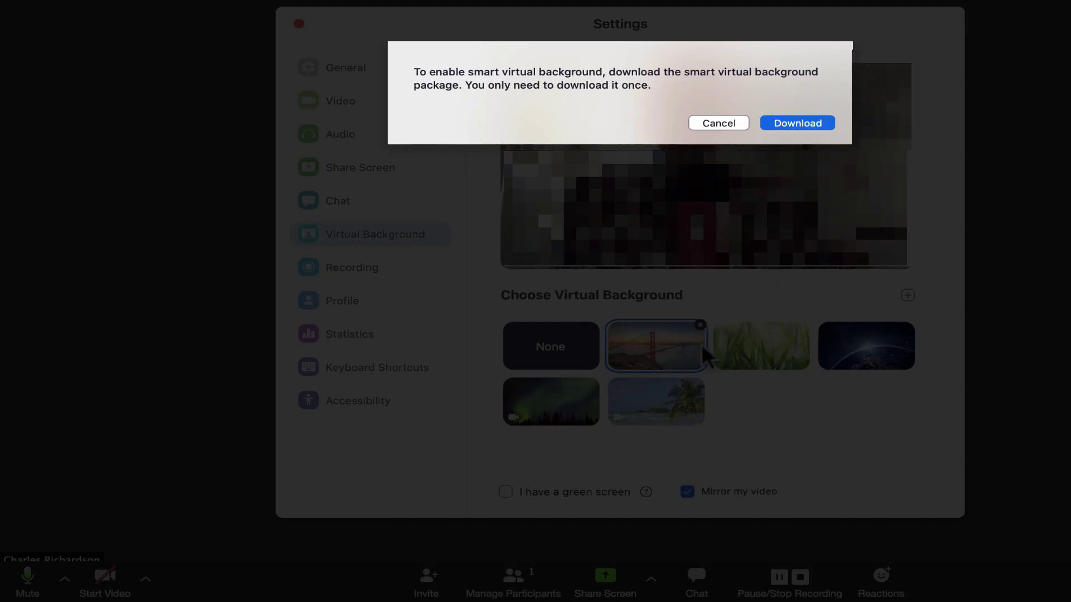
pyautogui.click(811, 125)
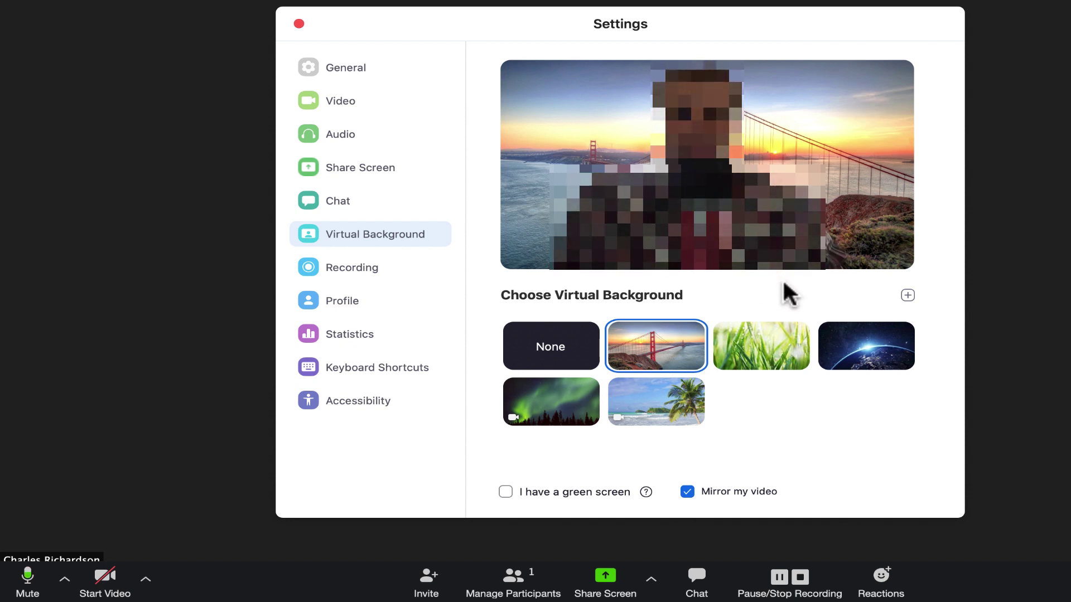
pyautogui.click(299, 24)
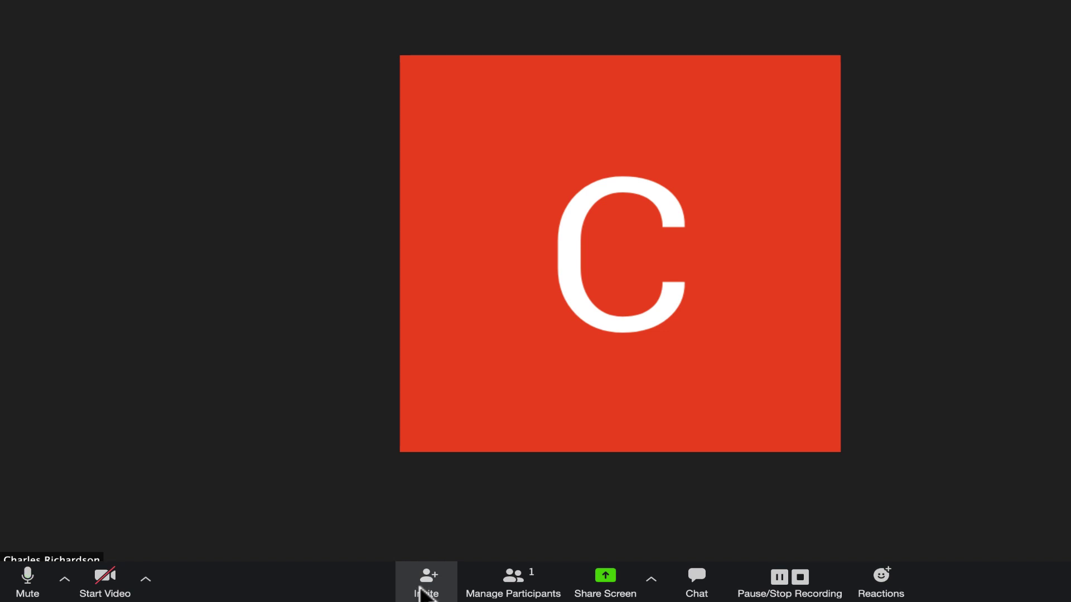
pyautogui.click(426, 583)
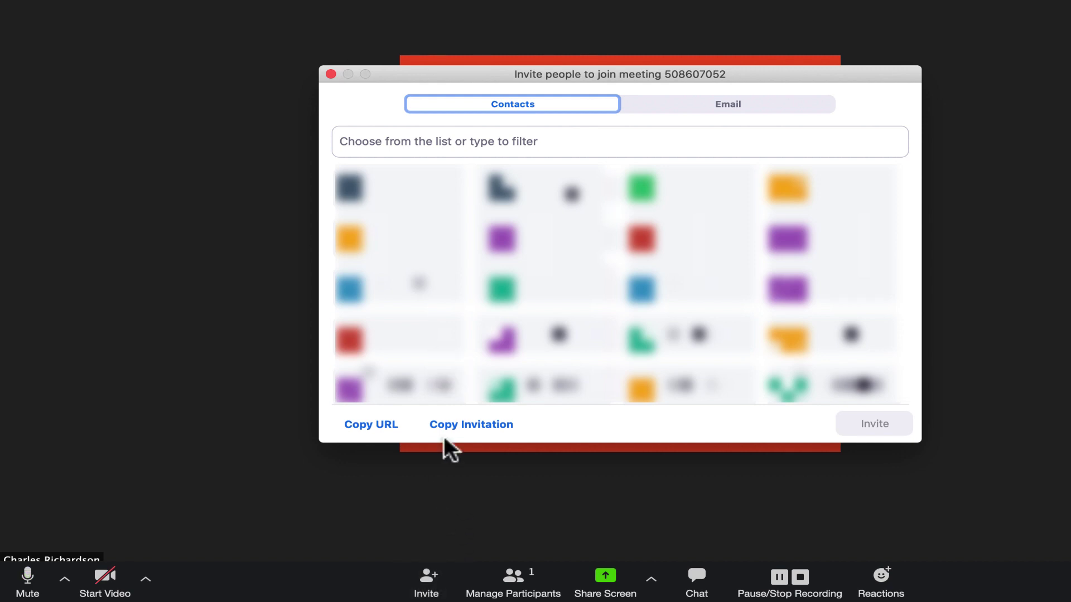
pyautogui.click(717, 106)
pyautogui.click(331, 75)
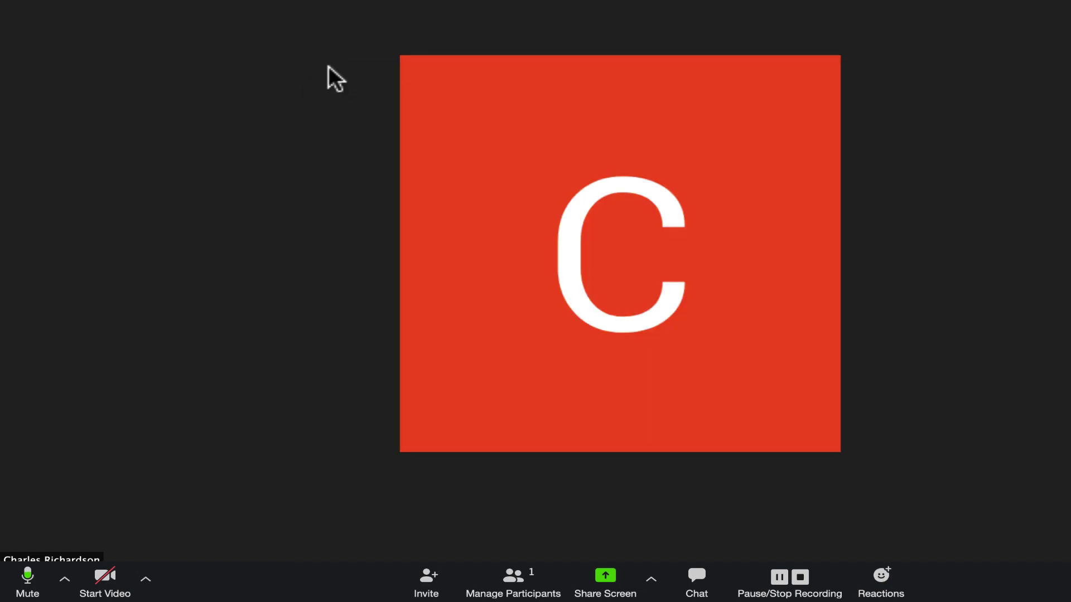
pyautogui.click(350, 593)
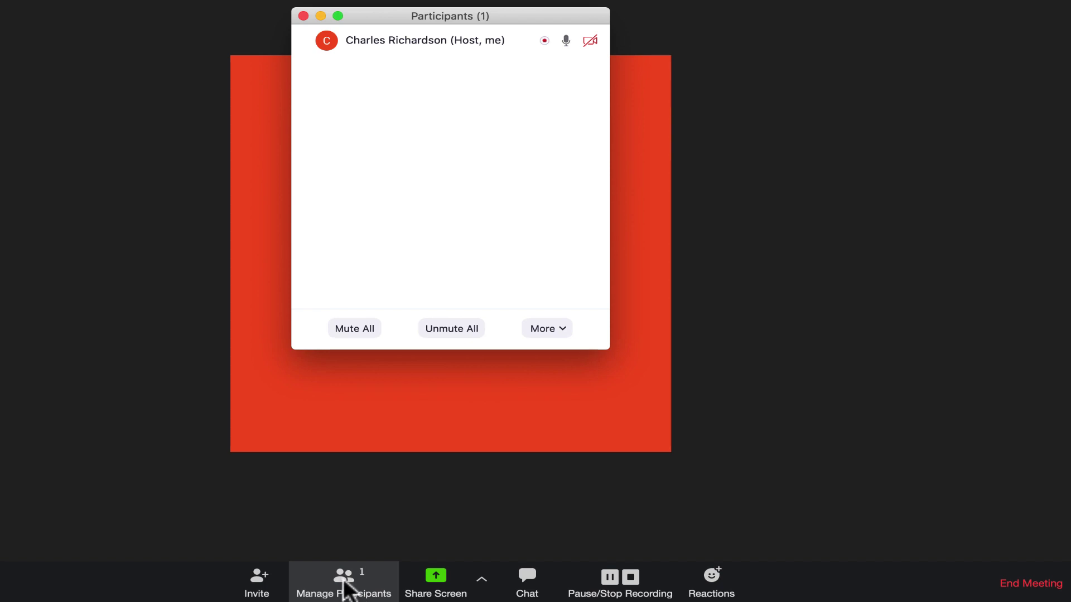
pyautogui.moveTo(543, 15); pyautogui.dragTo(962, 17)
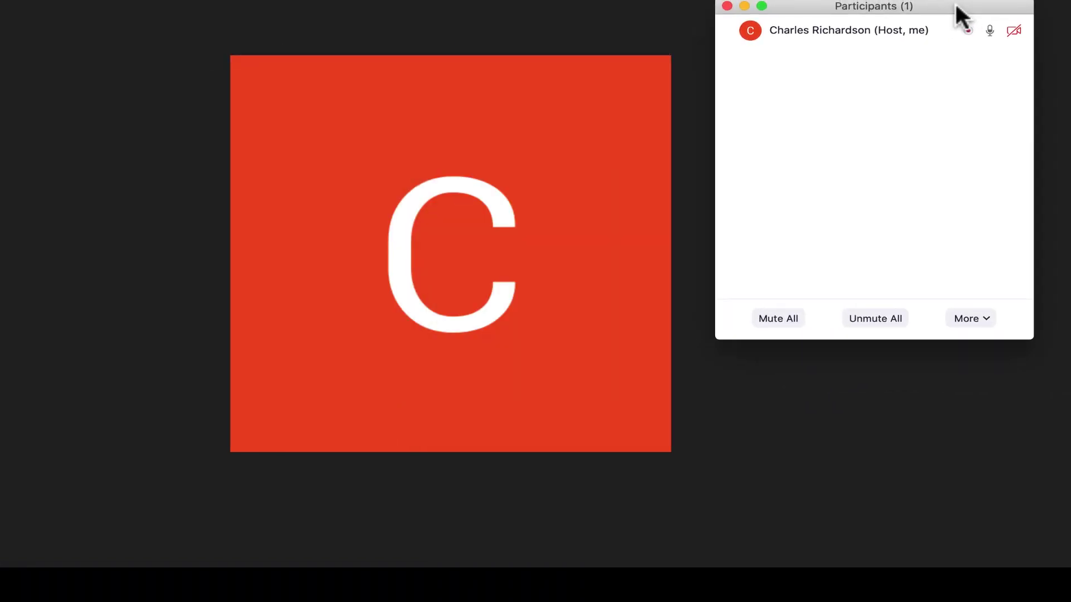
pyautogui.moveTo(858, 33)
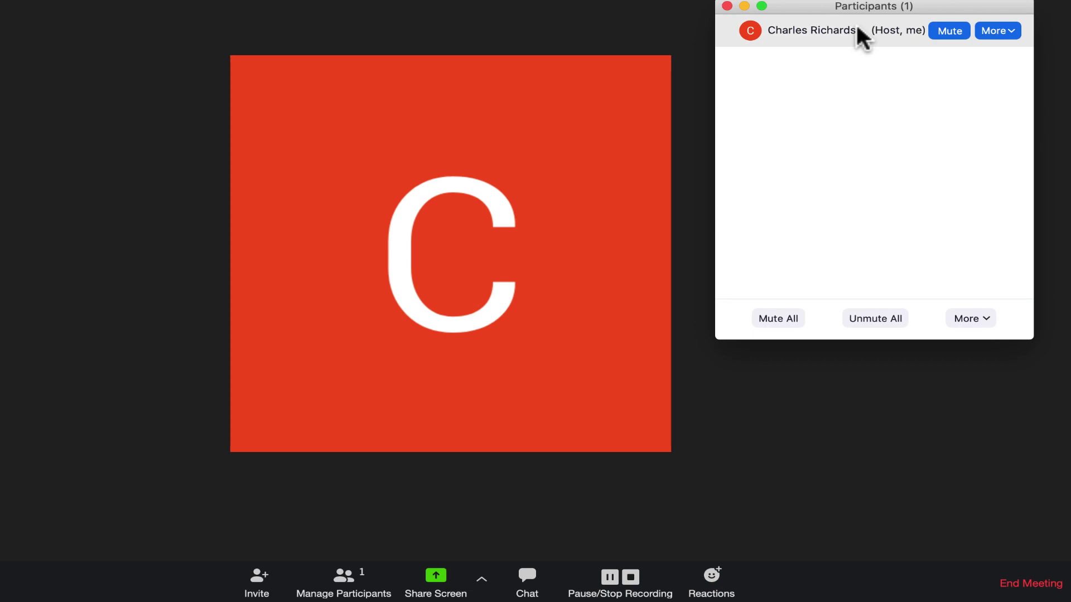
pyautogui.click(950, 32)
pyautogui.press('super+shift+h')
pyautogui.click(950, 33)
pyautogui.press('super+shift+h')
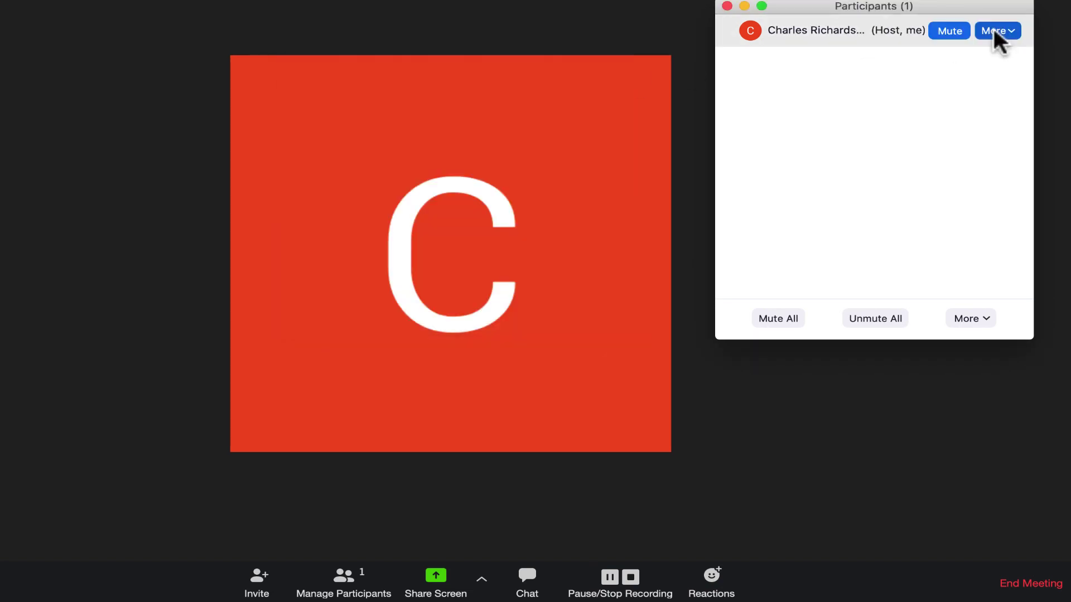
pyautogui.click(1002, 34)
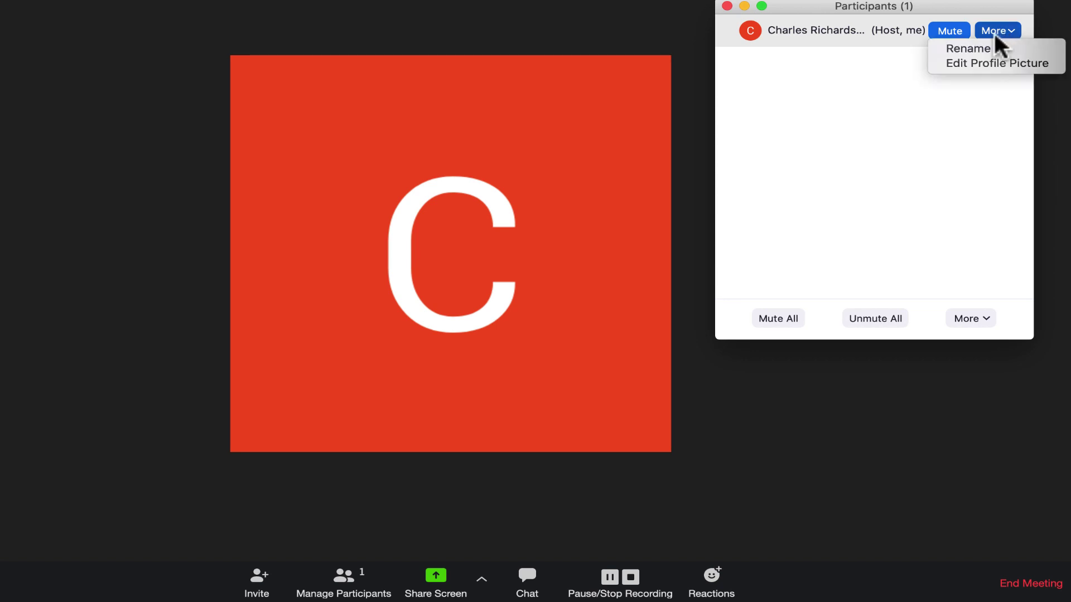
pyautogui.click(859, 119)
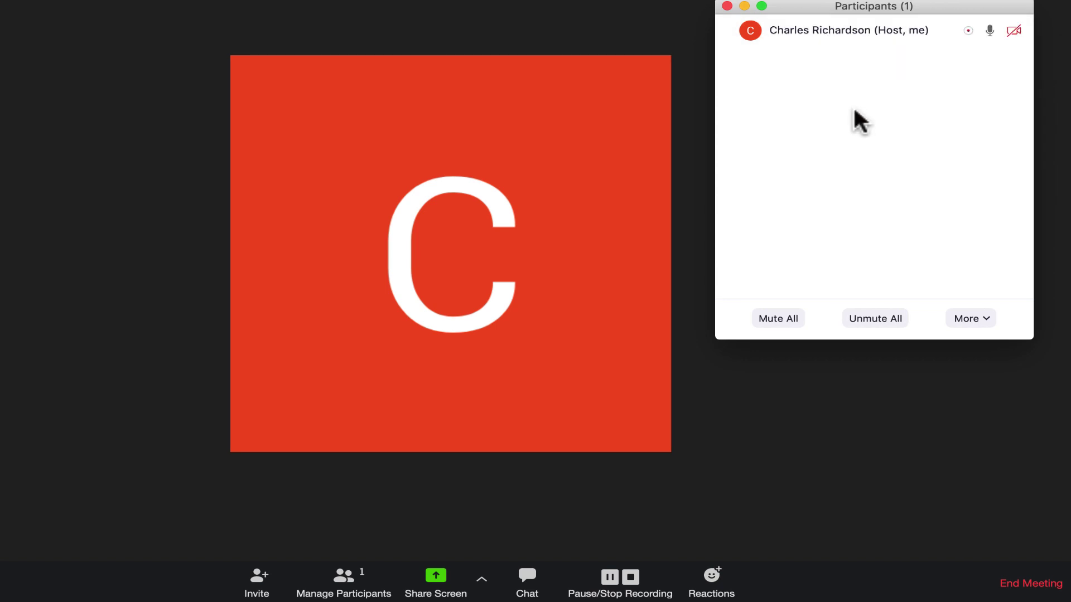
pyautogui.click(779, 321)
pyautogui.press('Return')
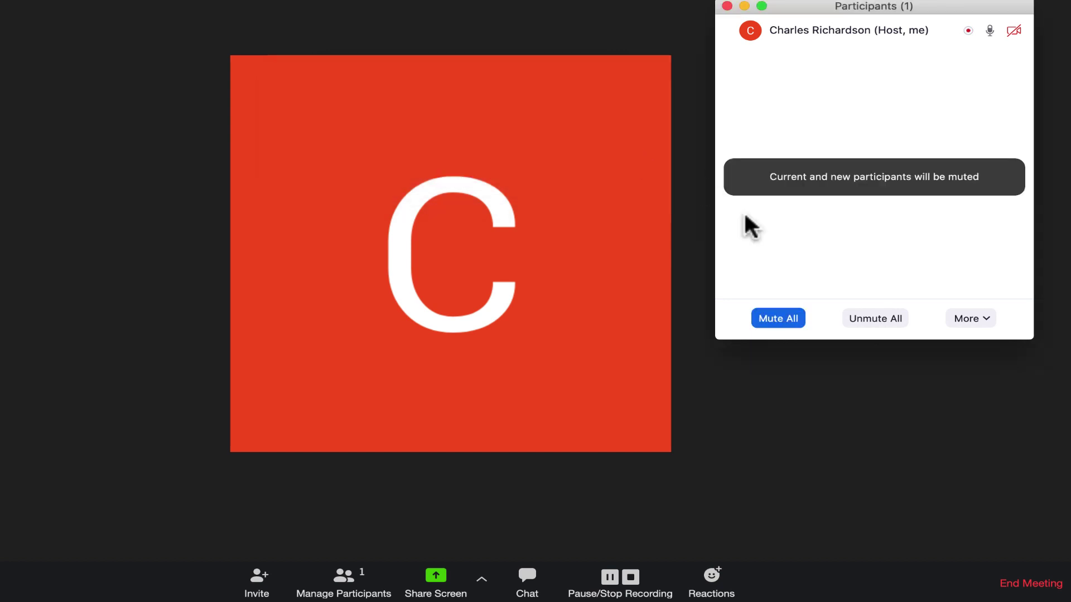
pyautogui.click(875, 319)
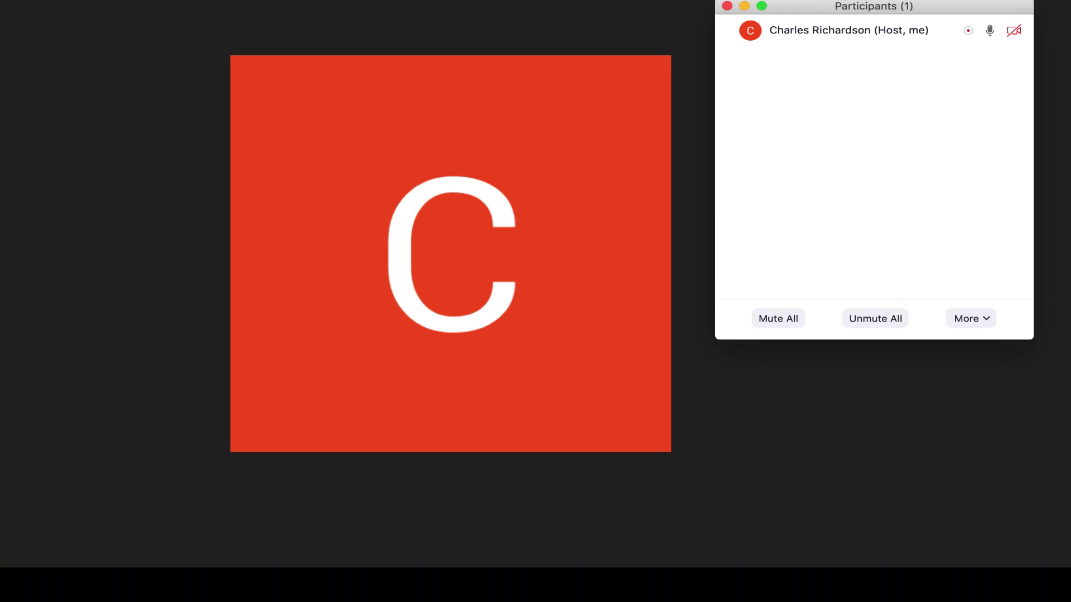
pyautogui.click(981, 321)
pyautogui.click(981, 323)
pyautogui.click(982, 325)
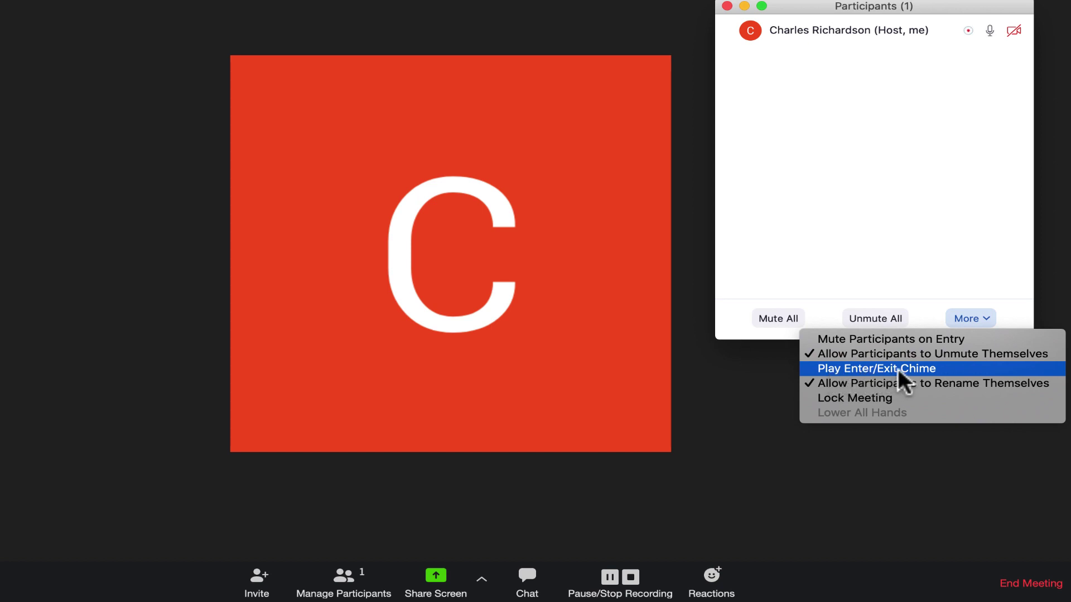
pyautogui.click(908, 468)
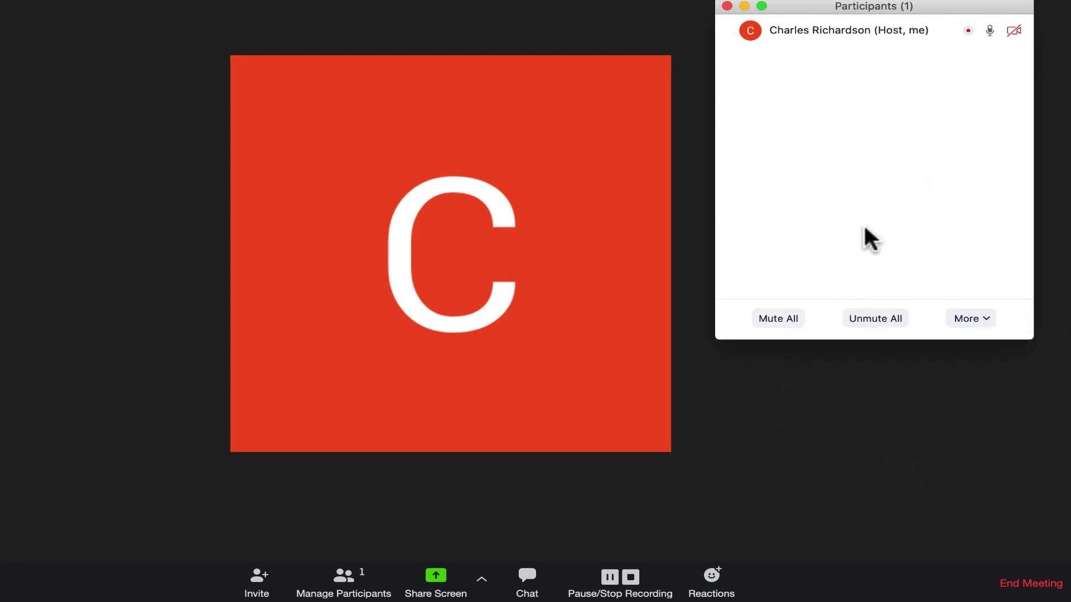
# Move the group chat to the lower right and send 'Welcome everyone!' to Everyone
pyautogui.click(529, 574)
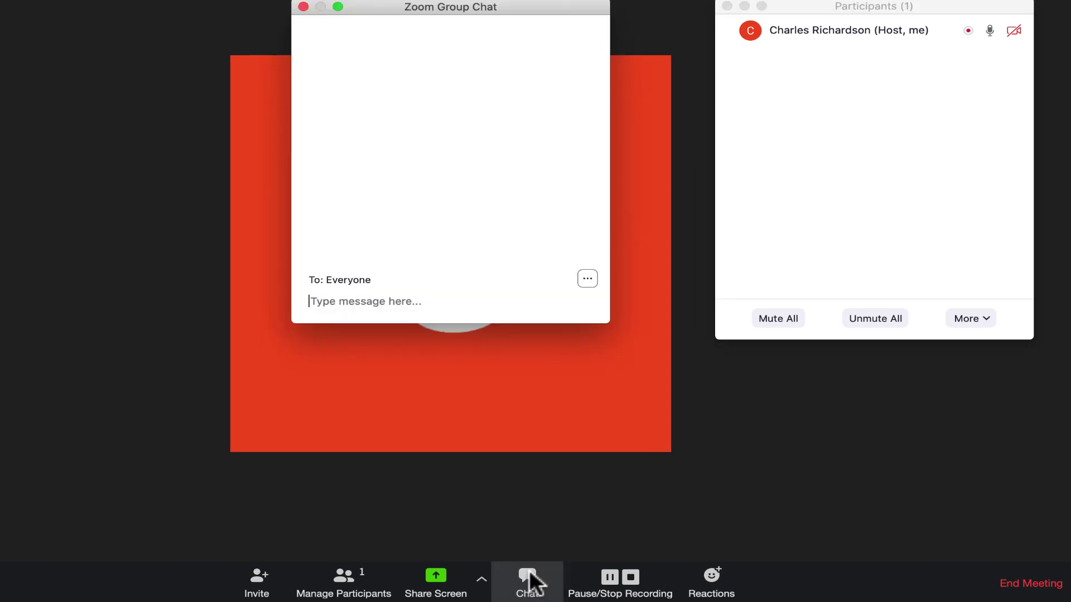
pyautogui.moveTo(481, 10); pyautogui.dragTo(911, 231)
pyautogui.click(804, 524)
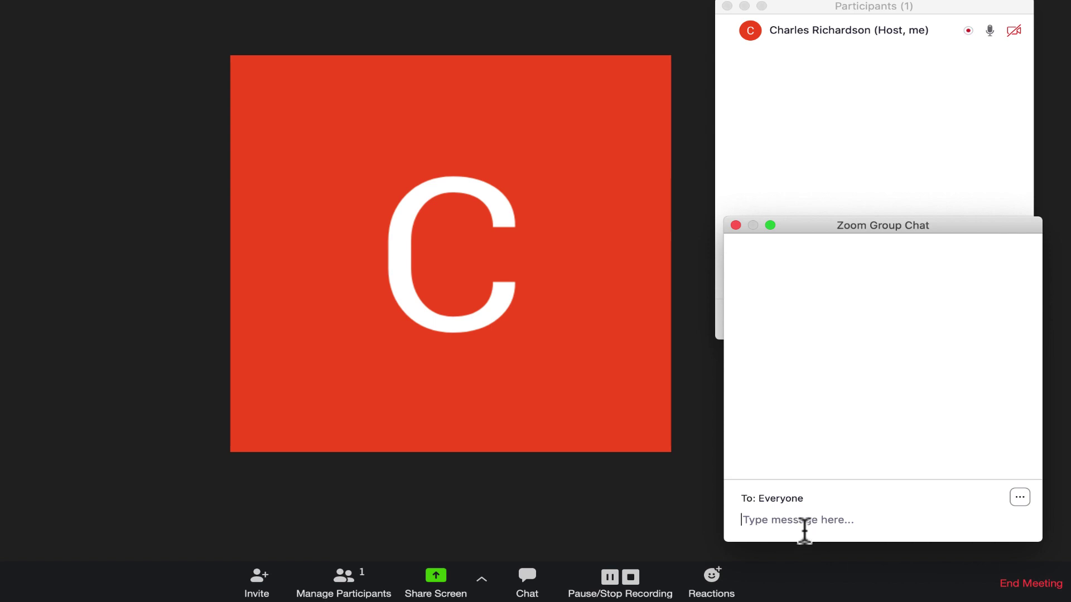
pyautogui.write('Welcome everyone!')
pyautogui.press('Return')
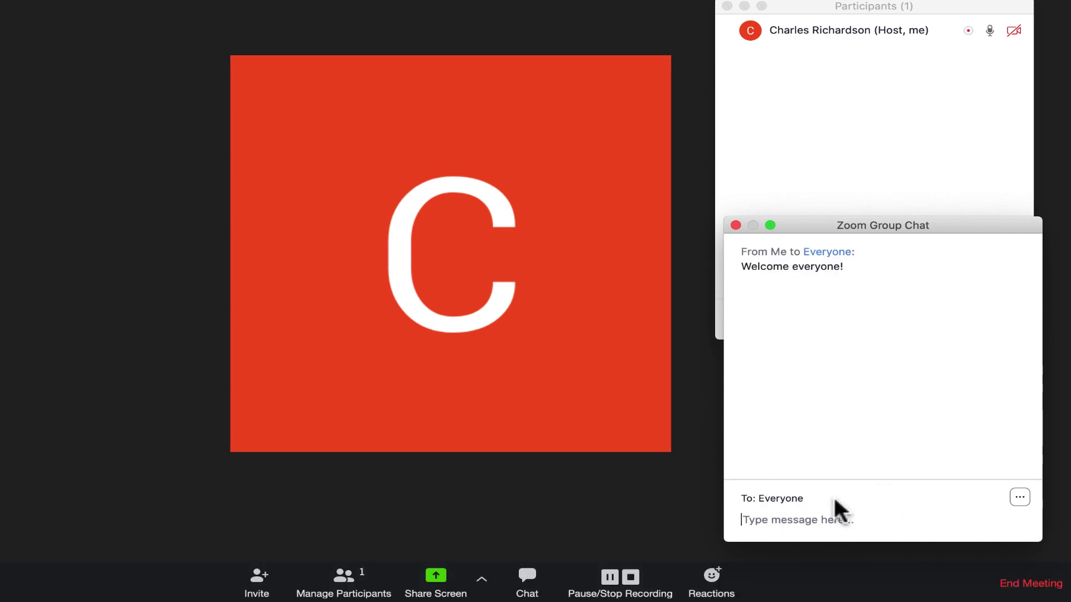
pyautogui.click(1019, 498)
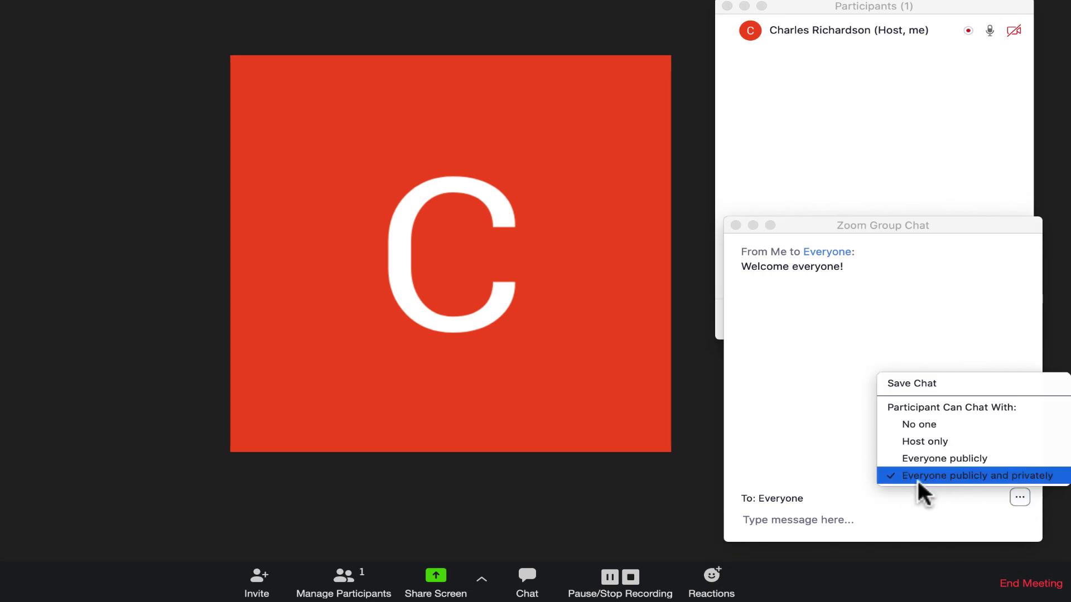
pyautogui.click(787, 443)
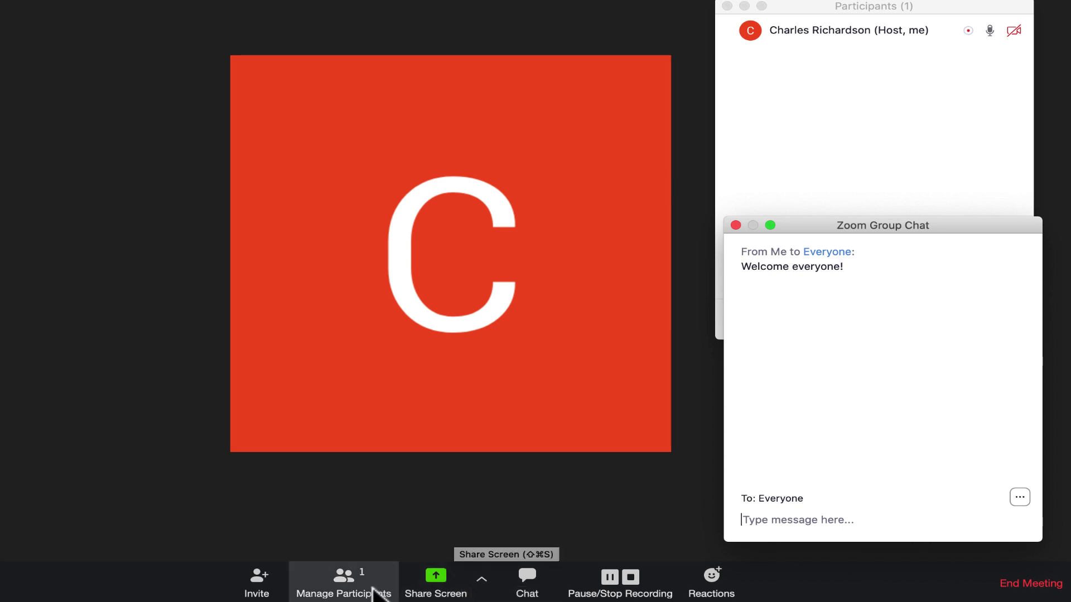
# Tick Share computer sound and Optimize for Video Clip, then view the one-participant-at-a-time sharing option
pyautogui.click(439, 581)
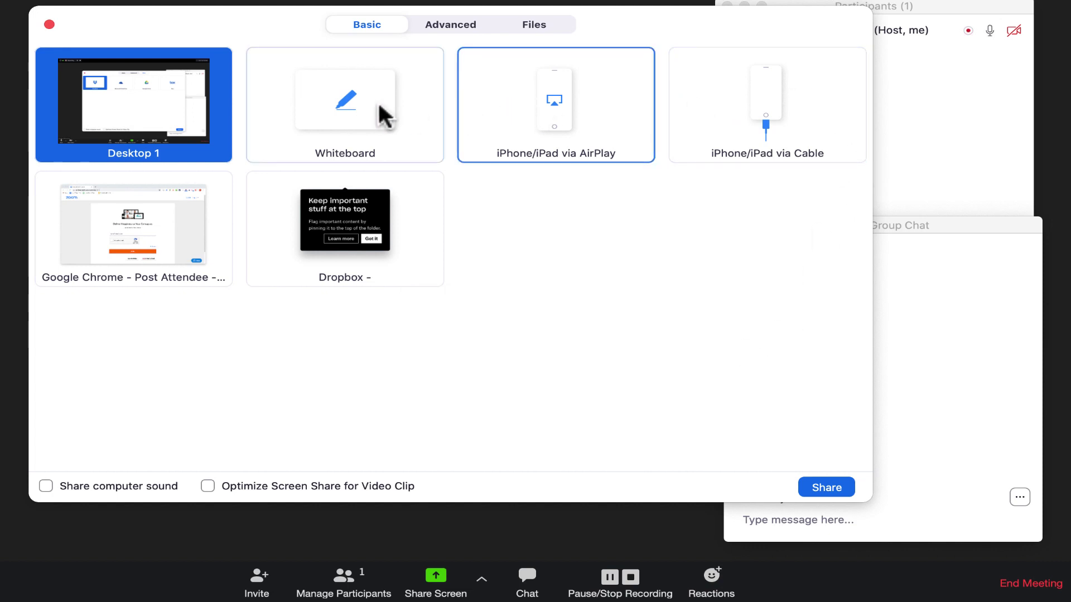
pyautogui.click(816, 487)
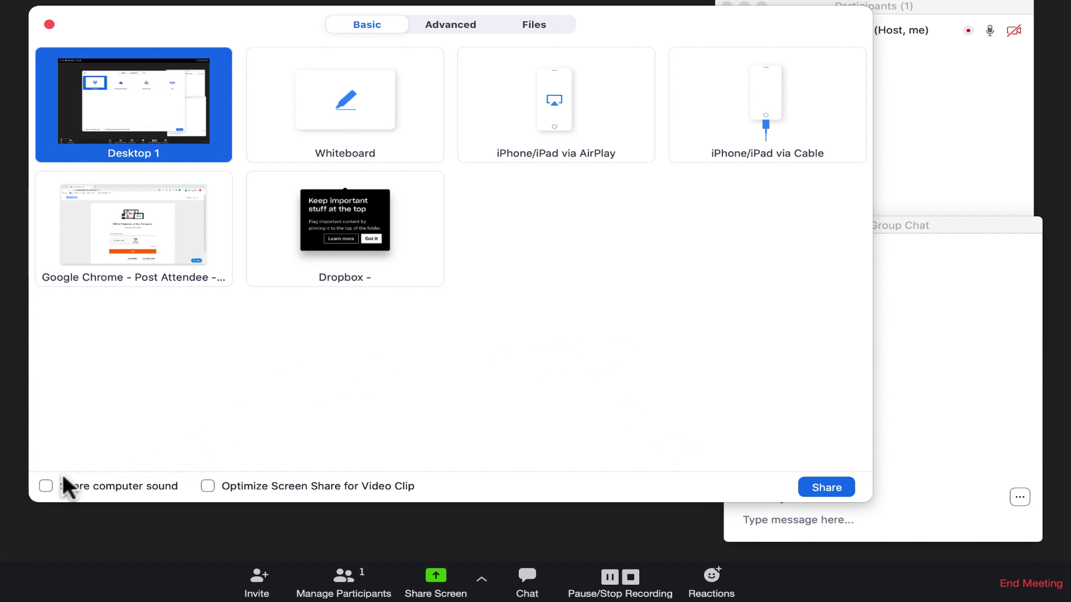
pyautogui.click(46, 487)
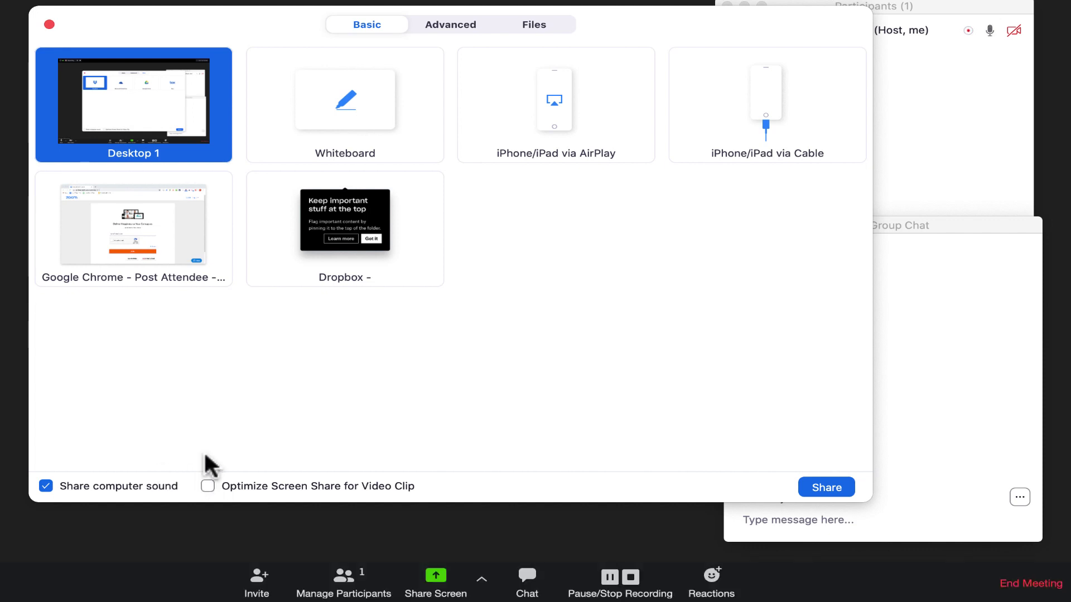
pyautogui.click(208, 486)
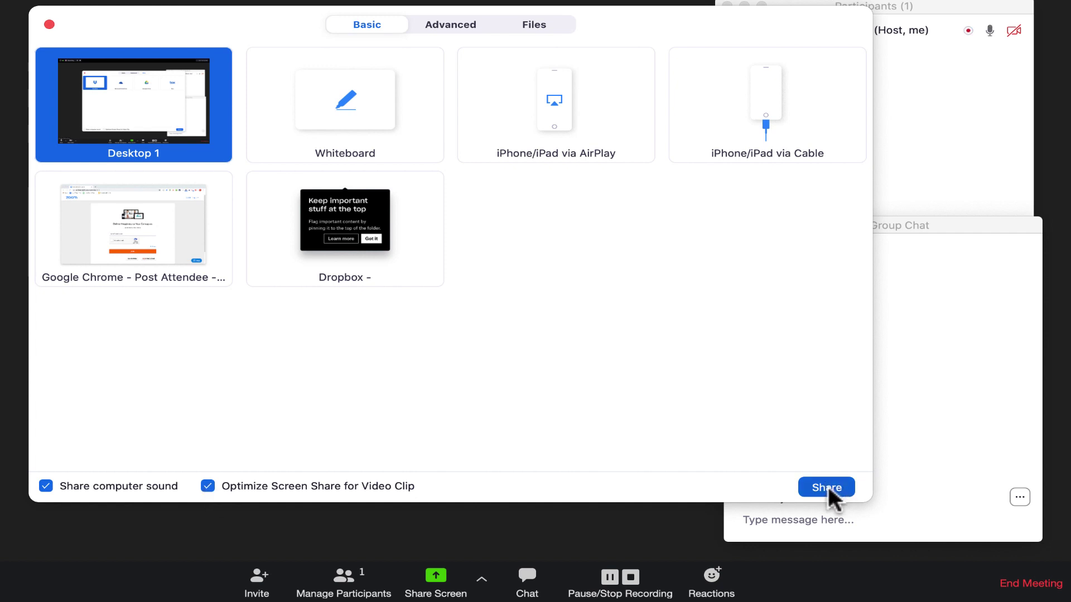
pyautogui.click(48, 24)
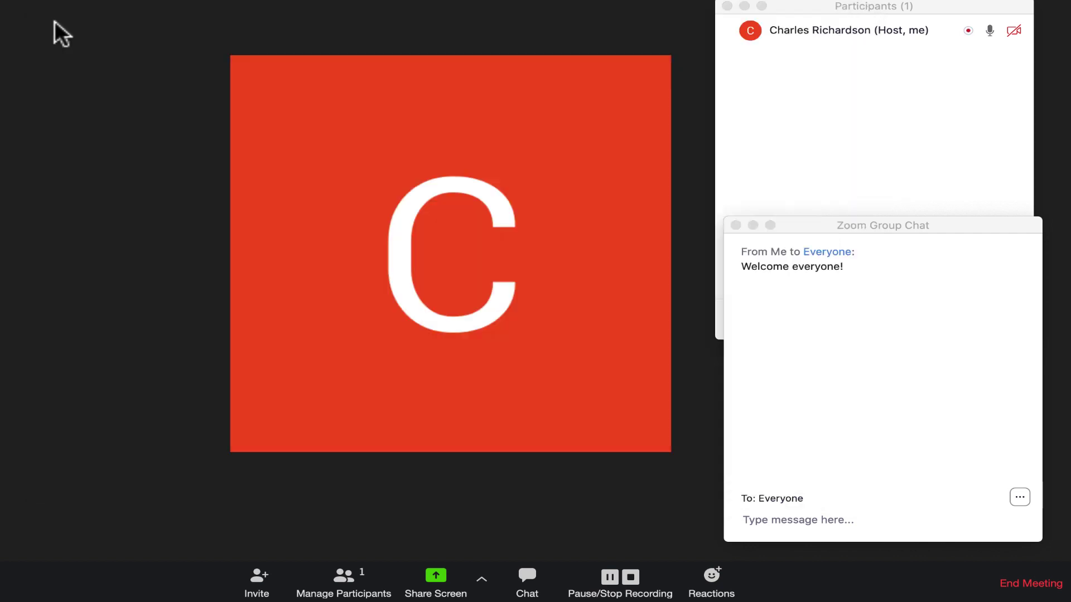
pyautogui.click(481, 579)
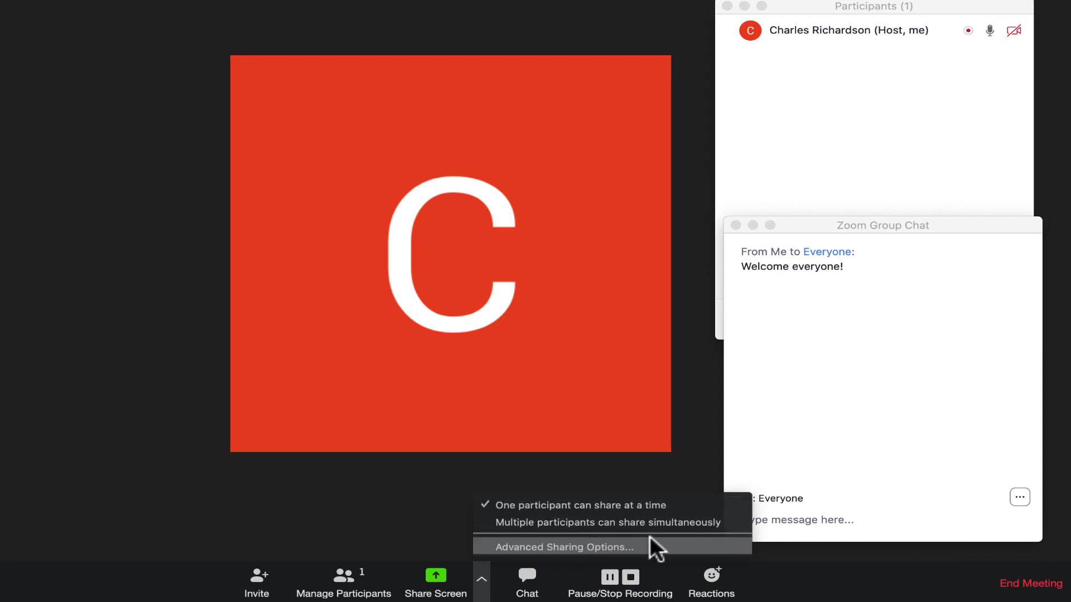
# Stop recording the meeting and send a clapping reaction
pyautogui.click(402, 527)
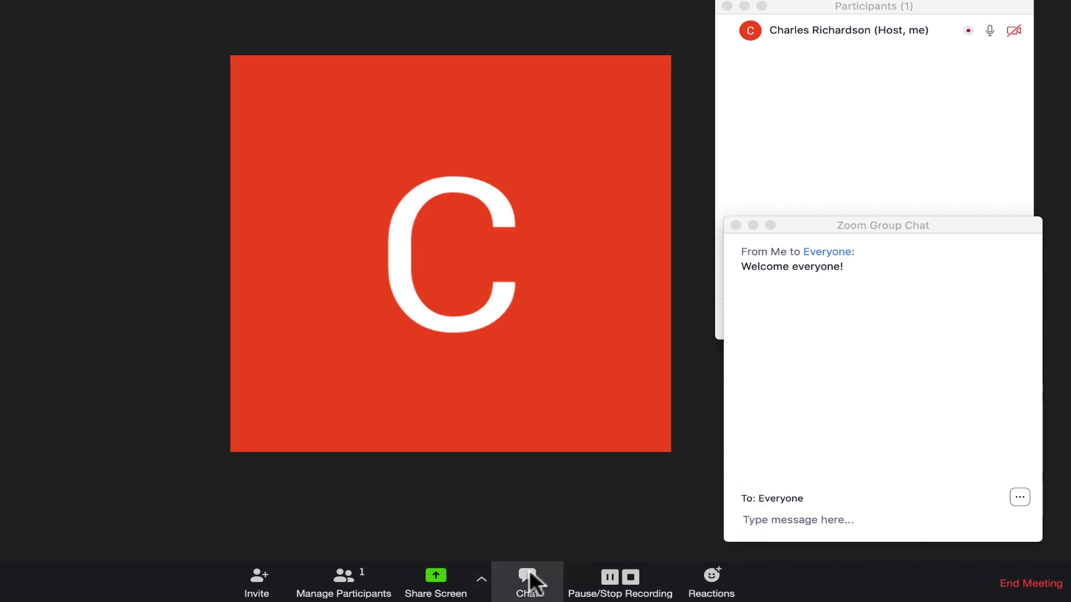
pyautogui.click(630, 578)
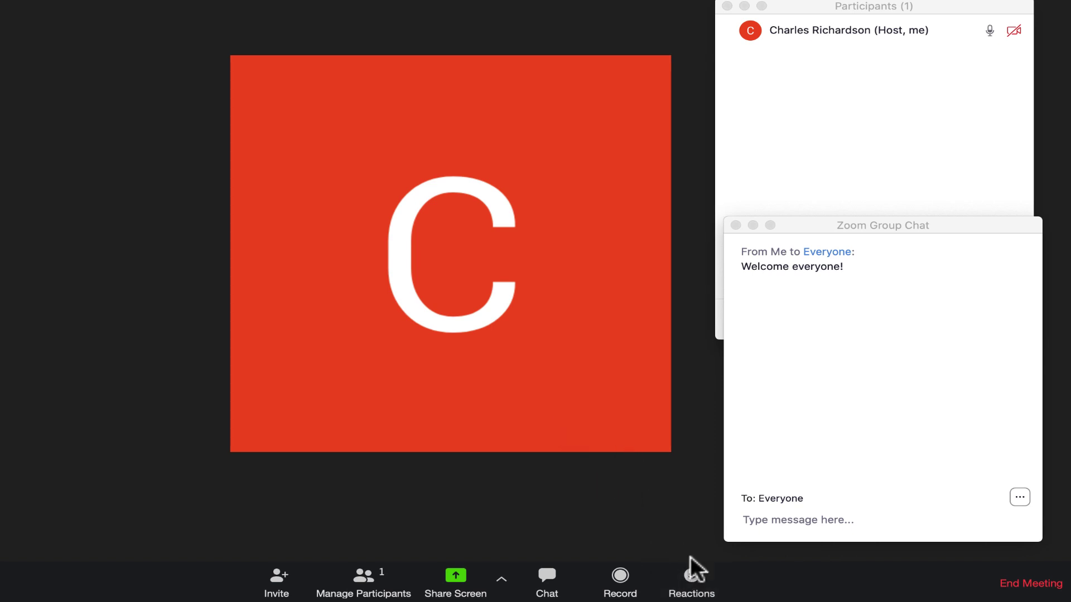
pyautogui.click(701, 585)
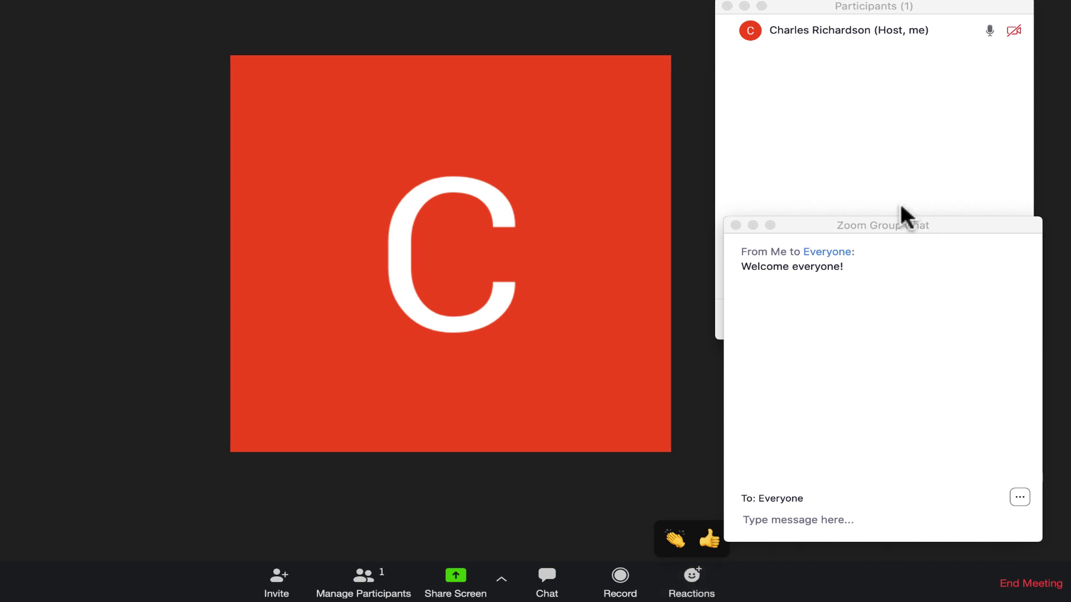
pyautogui.moveTo(832, 230); pyautogui.dragTo(894, 199)
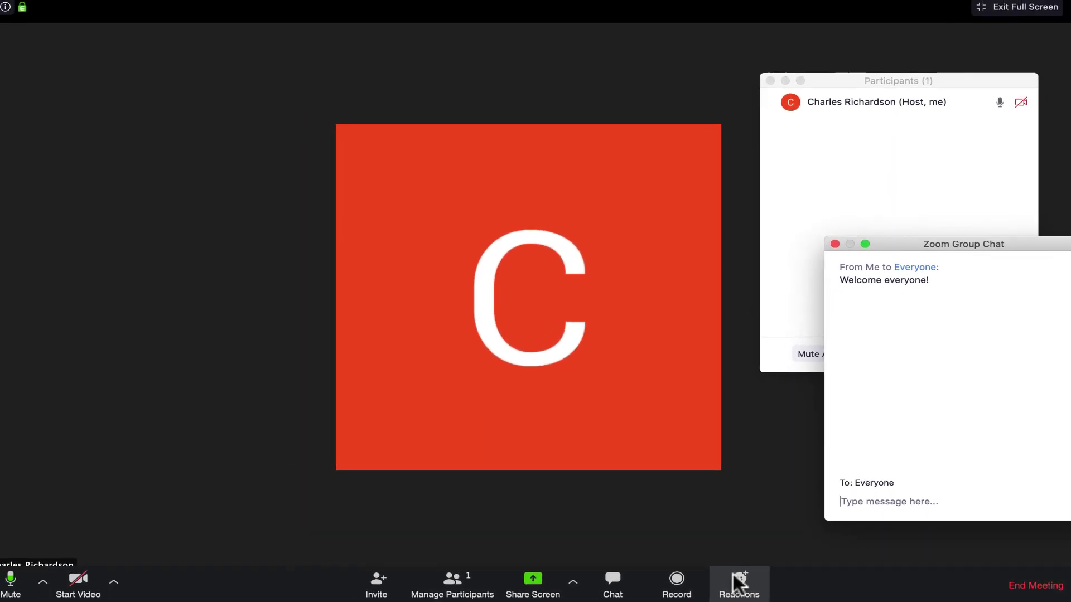
pyautogui.click(718, 580)
pyautogui.click(729, 548)
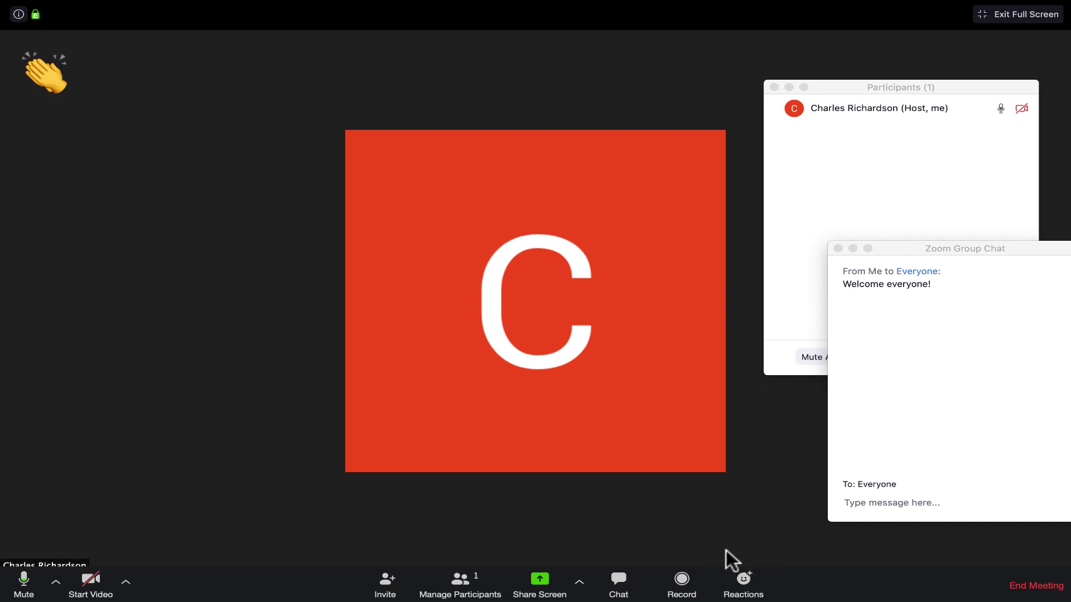
# Send a thumbs-up reaction and move the participants window up
pyautogui.click(745, 580)
pyautogui.click(758, 549)
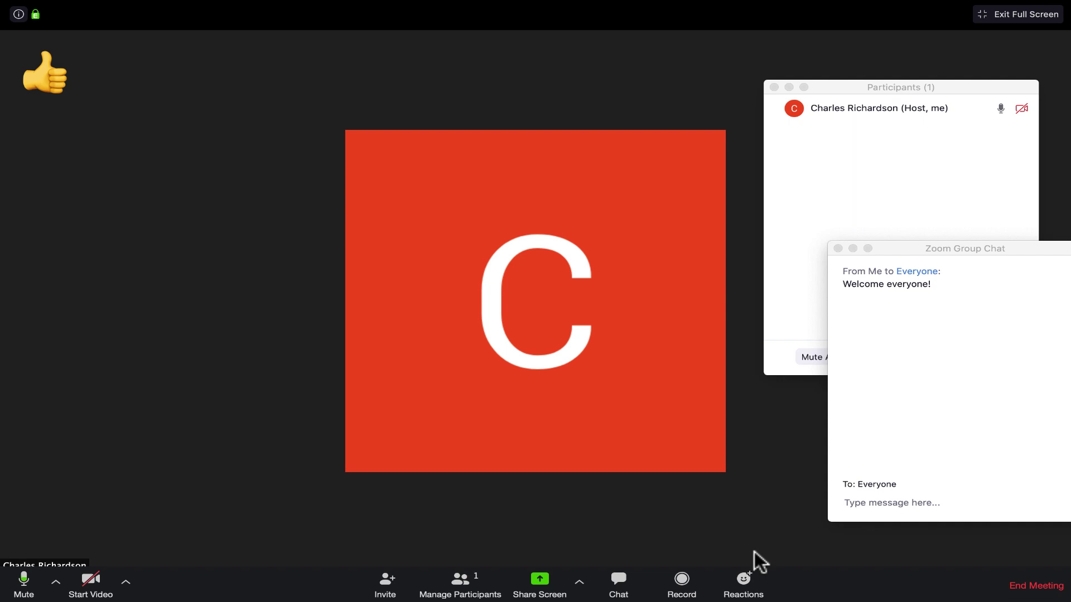
pyautogui.moveTo(835, 92)
pyautogui.moveTo(835, 84); pyautogui.dragTo(847, 38)
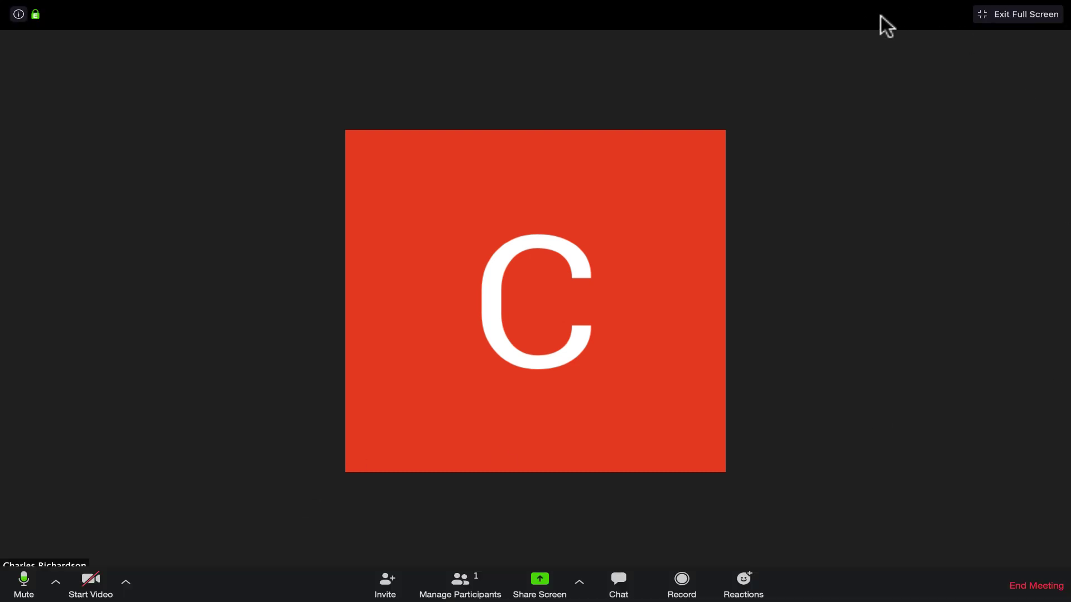
# End the Board Meeting for all participants
pyautogui.click(1036, 586)
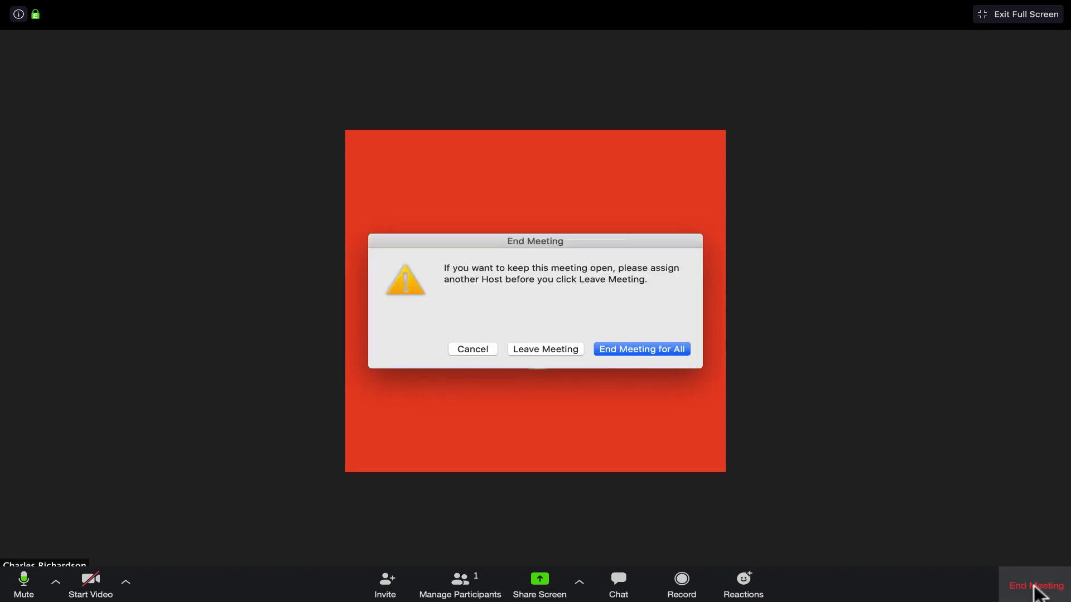
pyautogui.click(678, 349)
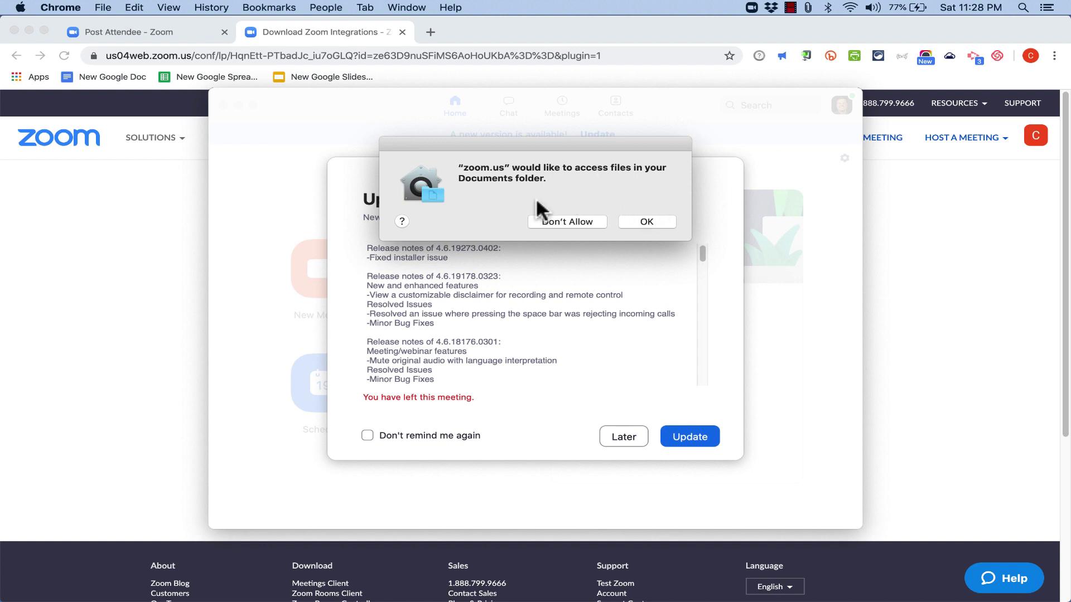
# Allow Documents folder access, stop converting the recording, and return to the Zoom home page
pyautogui.click(647, 222)
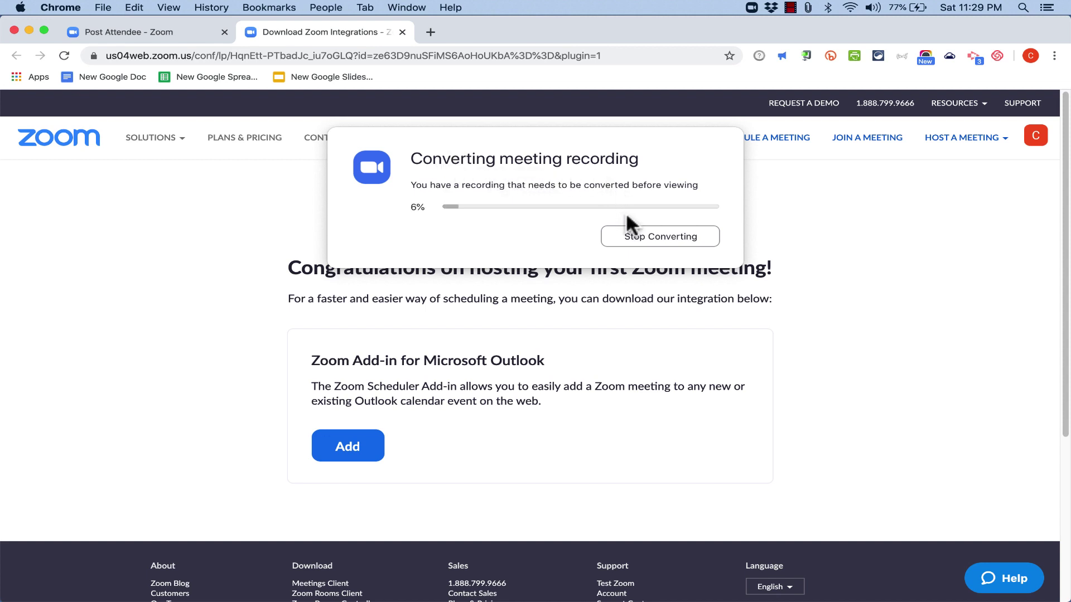
pyautogui.click(650, 233)
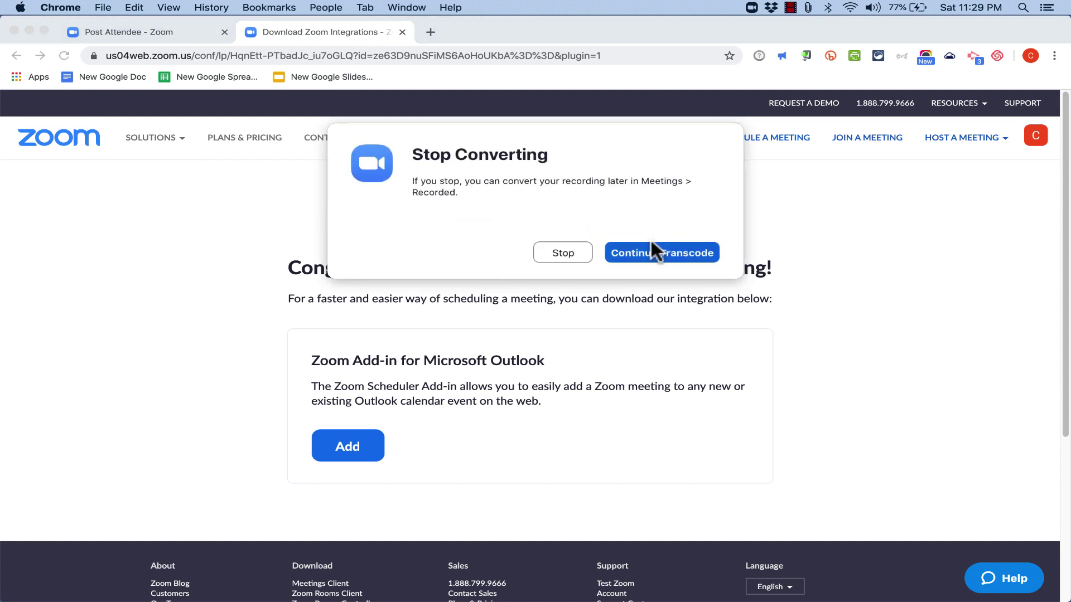
pyautogui.click(552, 254)
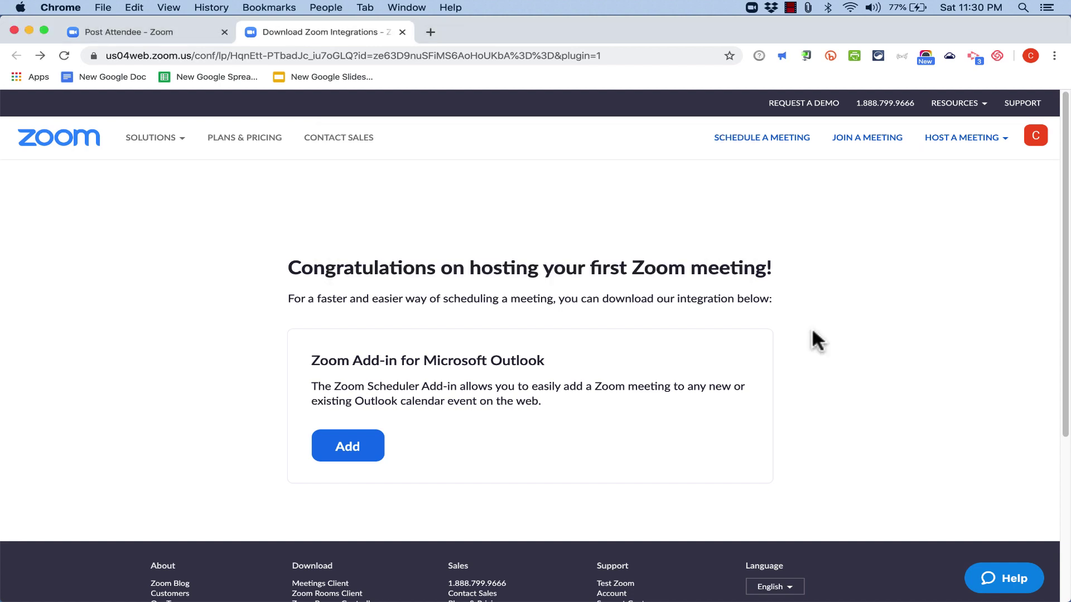
pyautogui.click(72, 139)
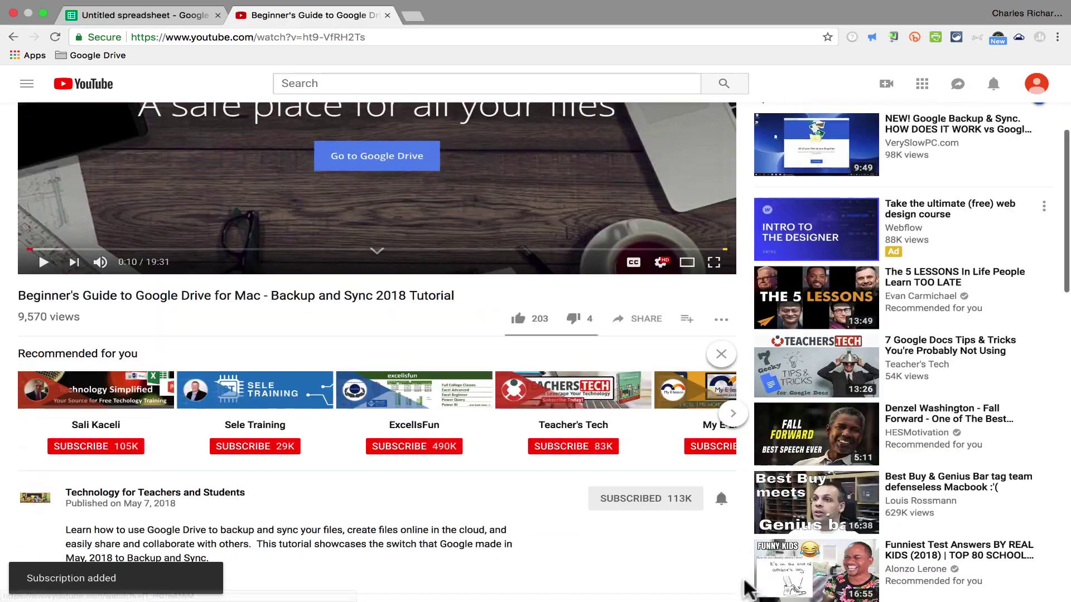
pyautogui.scroll(-1, 700, 495)
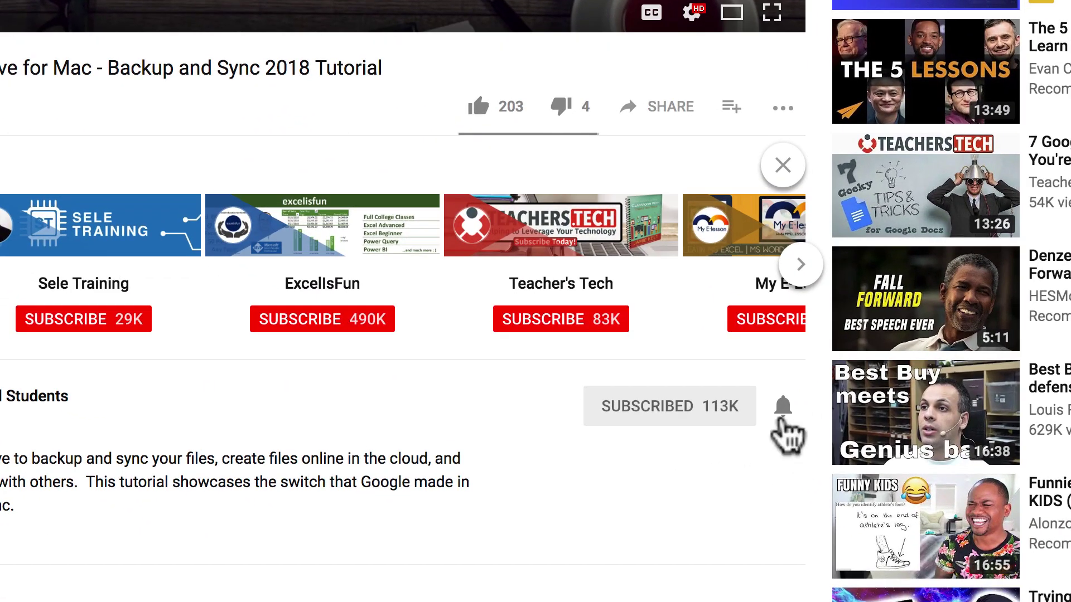